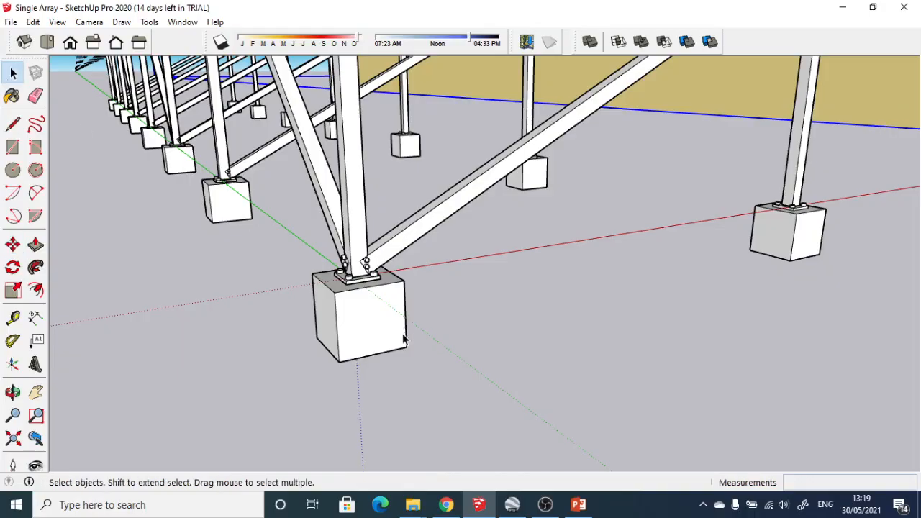
- Move the solar array from the origin onto the roof, snapping its front footing's bottom corner to the guide intersection near the roof corner
{"action": "left_click", "coordinate": [370, 322]}
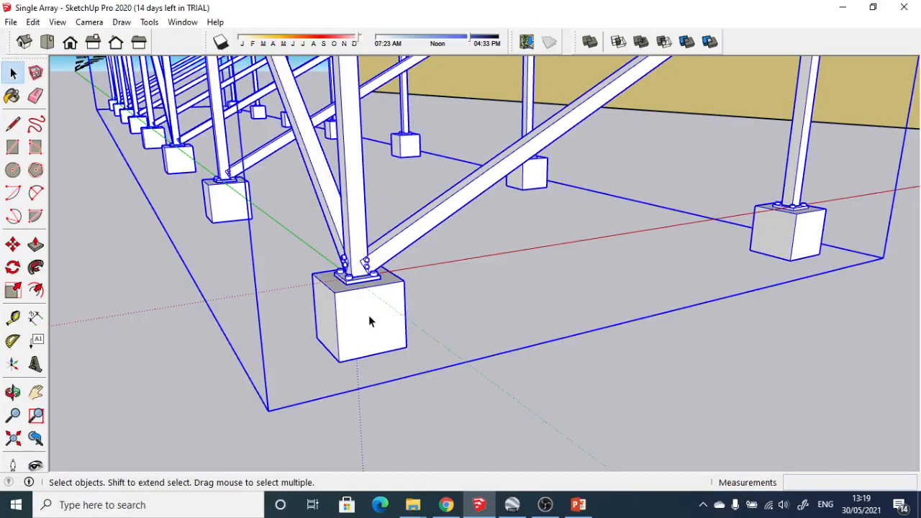
{"action": "left_click", "coordinate": [339, 362]}
{"action": "scroll", "coordinate": [442, 237], "scroll_direction": "down", "scroll_amount": 5}
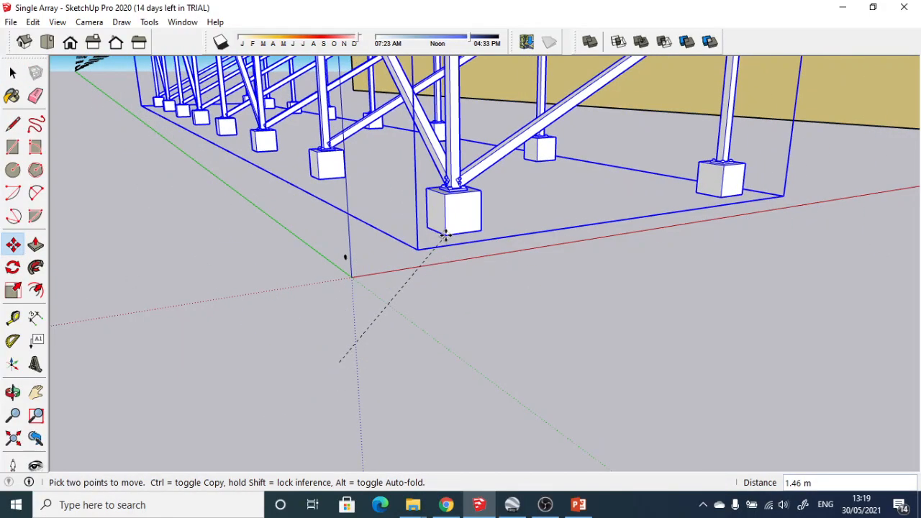
{"action": "scroll", "coordinate": [445, 238], "scroll_direction": "down", "scroll_amount": 5}
{"action": "scroll", "coordinate": [449, 240], "scroll_direction": "down", "scroll_amount": 5}
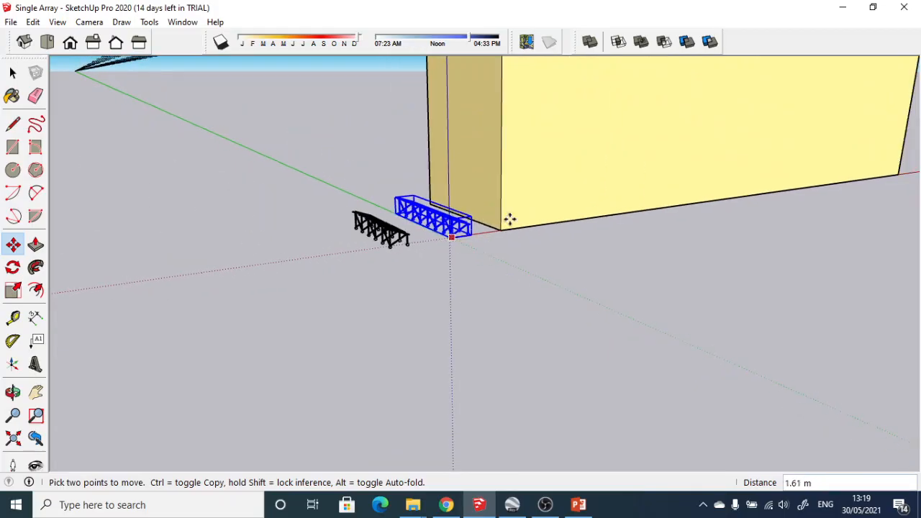
{"action": "middle_click_drag", "start_coordinate": [545, 152], "coordinate": [493, 286]}
{"action": "scroll", "coordinate": [524, 198], "scroll_direction": "down", "scroll_amount": 5}
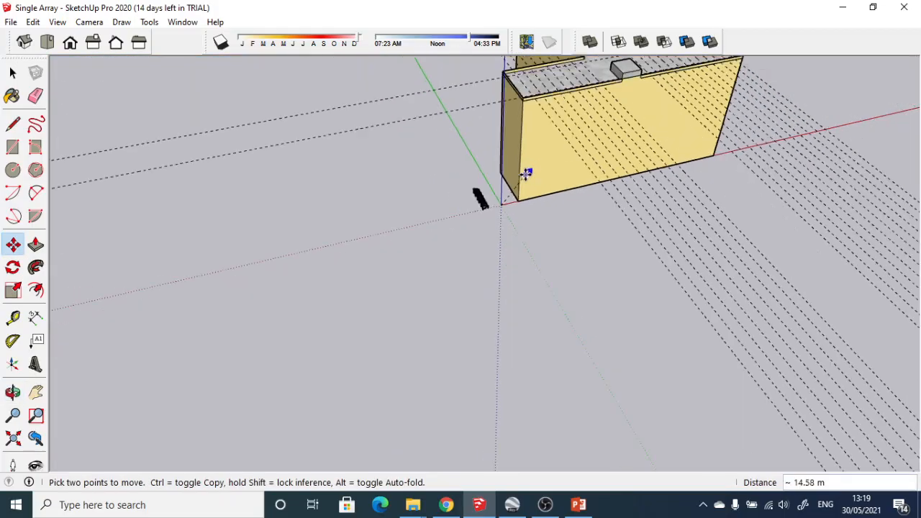
{"action": "middle_click_drag", "start_coordinate": [540, 136], "coordinate": [511, 203]}
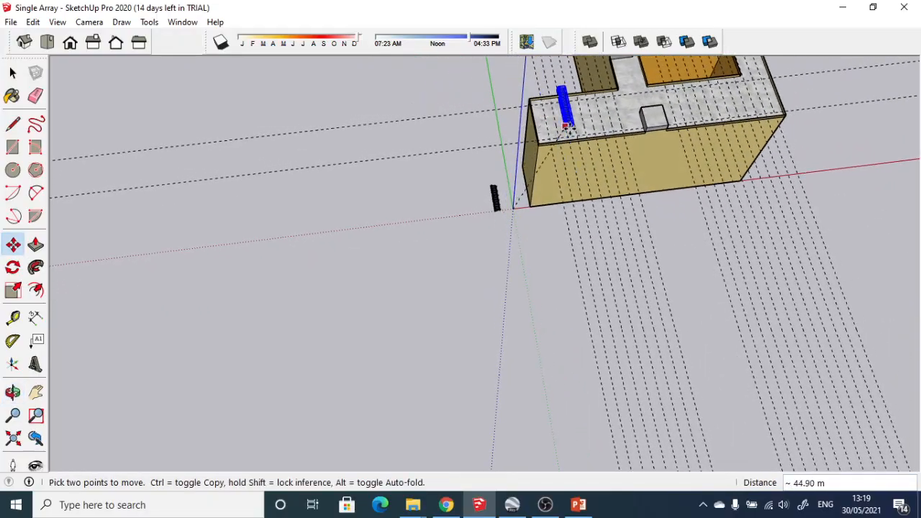
{"action": "scroll", "coordinate": [566, 126], "scroll_direction": "up", "scroll_amount": 8}
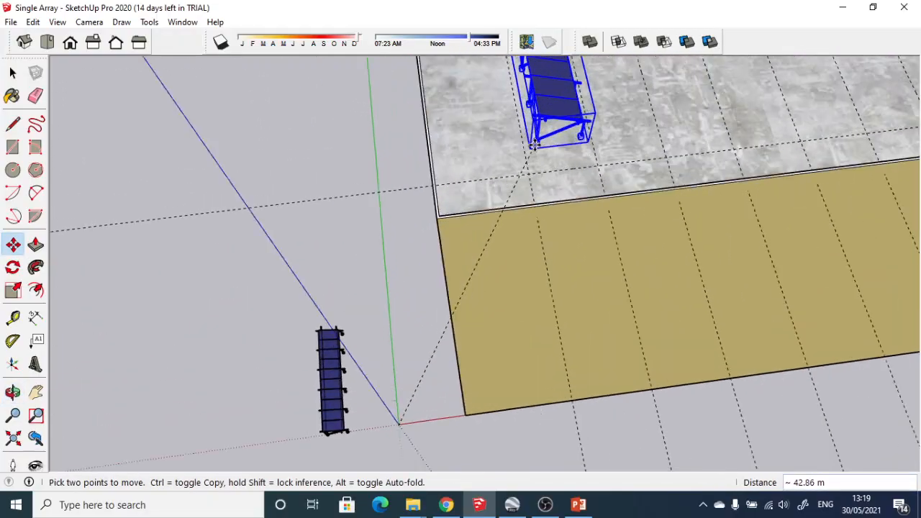
{"action": "scroll", "coordinate": [533, 146], "scroll_direction": "up", "scroll_amount": 8}
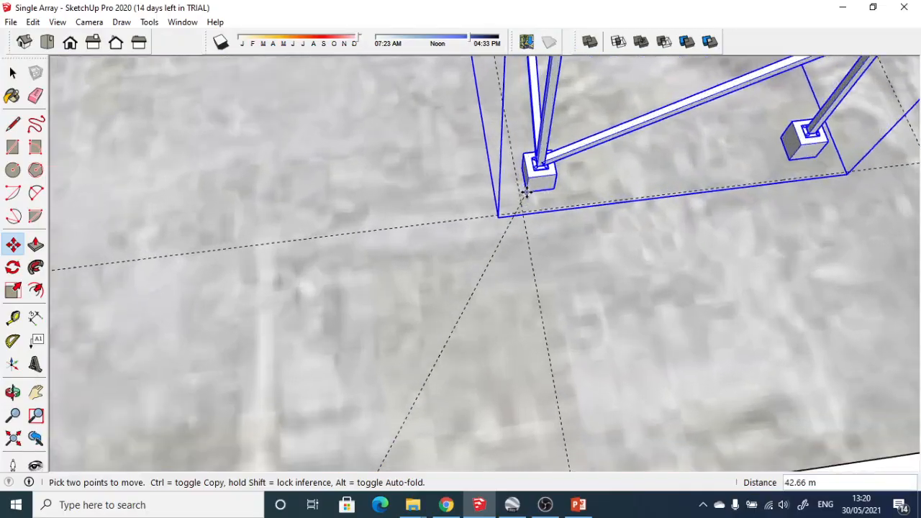
{"action": "scroll", "coordinate": [525, 193], "scroll_direction": "up", "scroll_amount": 6}
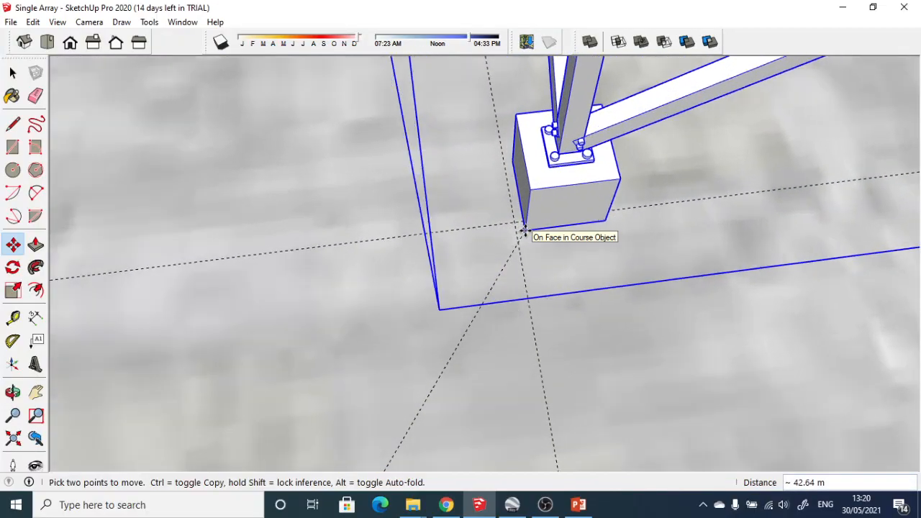
{"action": "scroll", "coordinate": [520, 227], "scroll_direction": "up", "scroll_amount": 4}
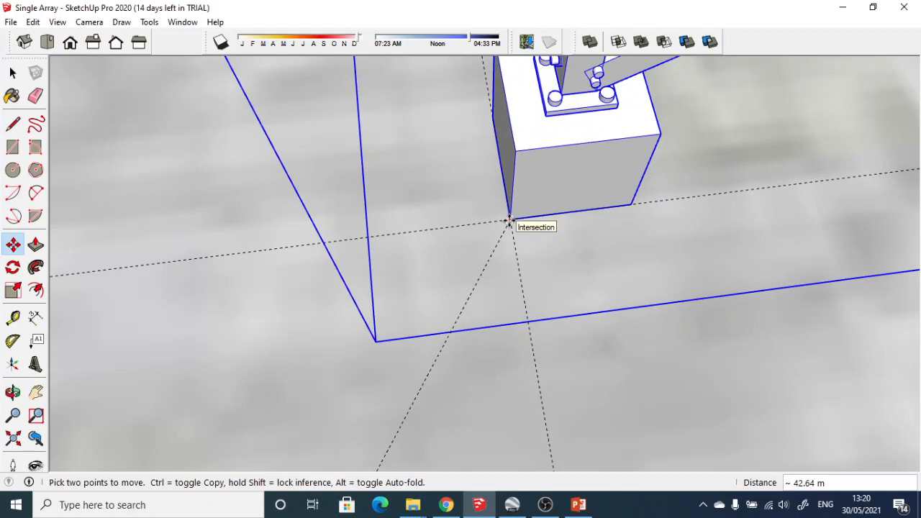
- Inspect the placed array's footings and panels against the roof guide lines and parapet from several sides
{"action": "scroll", "coordinate": [509, 221], "scroll_direction": "down", "scroll_amount": 10}
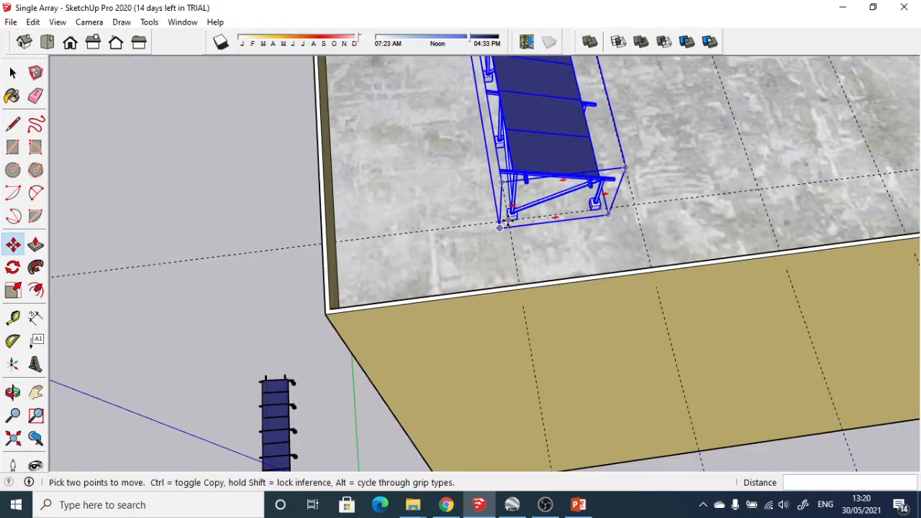
{"action": "scroll", "coordinate": [510, 186], "scroll_direction": "down", "scroll_amount": 6}
{"action": "middle_click_drag", "start_coordinate": [498, 165], "coordinate": [619, 89]}
{"action": "middle_click_drag", "start_coordinate": [540, 89], "coordinate": [510, 248]}
{"action": "scroll", "coordinate": [452, 201], "scroll_direction": "up", "scroll_amount": 10}
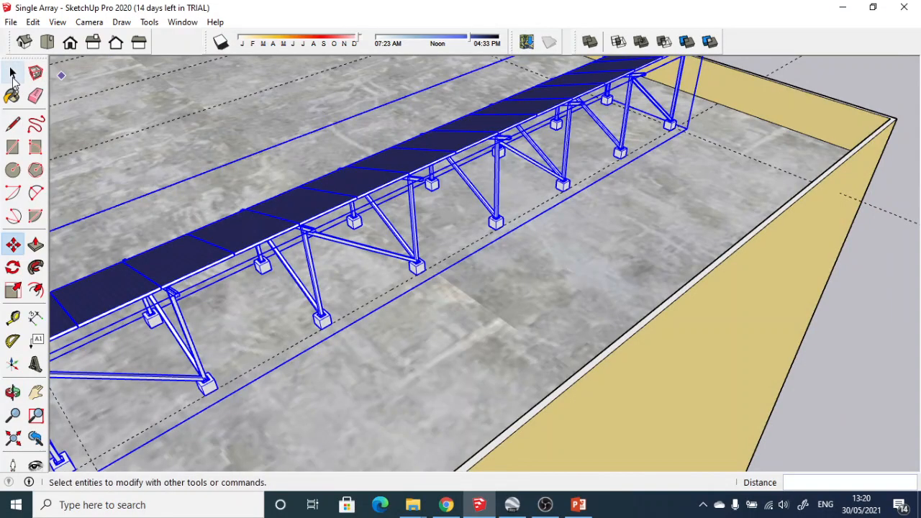
{"action": "left_click", "coordinate": [441, 360]}
{"action": "middle_click_drag", "start_coordinate": [436, 352], "coordinate": [520, 284]}
{"action": "scroll", "coordinate": [311, 278], "scroll_direction": "up", "scroll_amount": 3}
{"action": "middle_click_drag", "start_coordinate": [319, 304], "coordinate": [529, 265]}
{"action": "scroll", "coordinate": [453, 303], "scroll_direction": "down", "scroll_amount": 4}
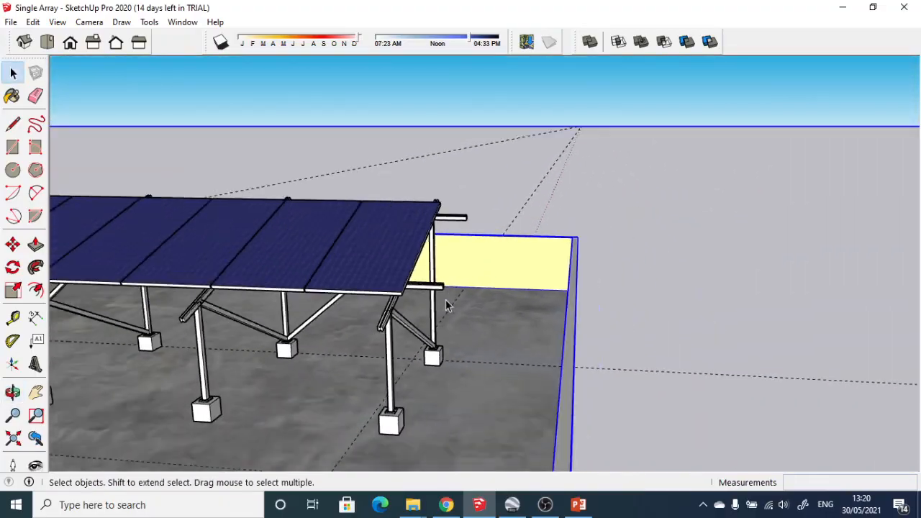
{"action": "middle_click_drag", "start_coordinate": [209, 327], "coordinate": [381, 304]}
{"action": "scroll", "coordinate": [350, 342], "scroll_direction": "down", "scroll_amount": 4}
{"action": "scroll", "coordinate": [346, 363], "scroll_direction": "down", "scroll_amount": 5}
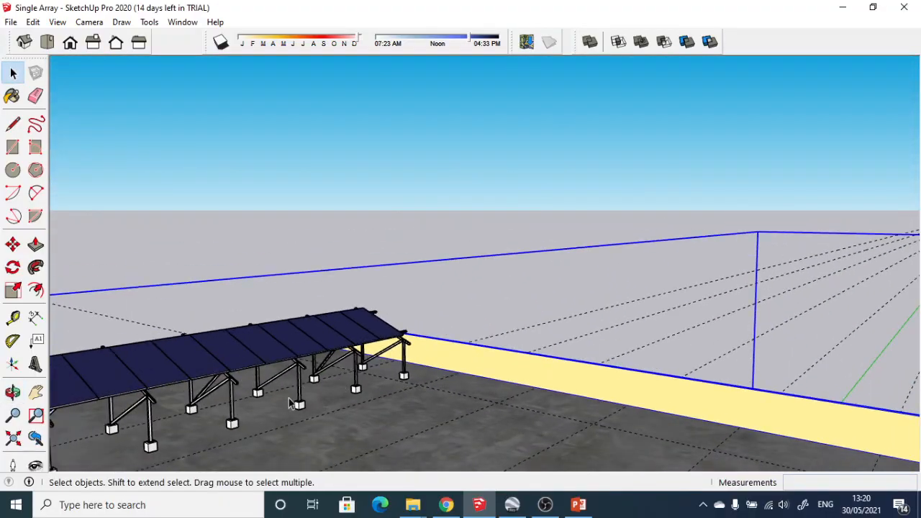
{"action": "middle_click_drag", "start_coordinate": [289, 398], "coordinate": [183, 408]}
- Examine the array from above and the free roof area with the guide lines for the remaining rows
{"action": "left_click", "coordinate": [38, 393]}
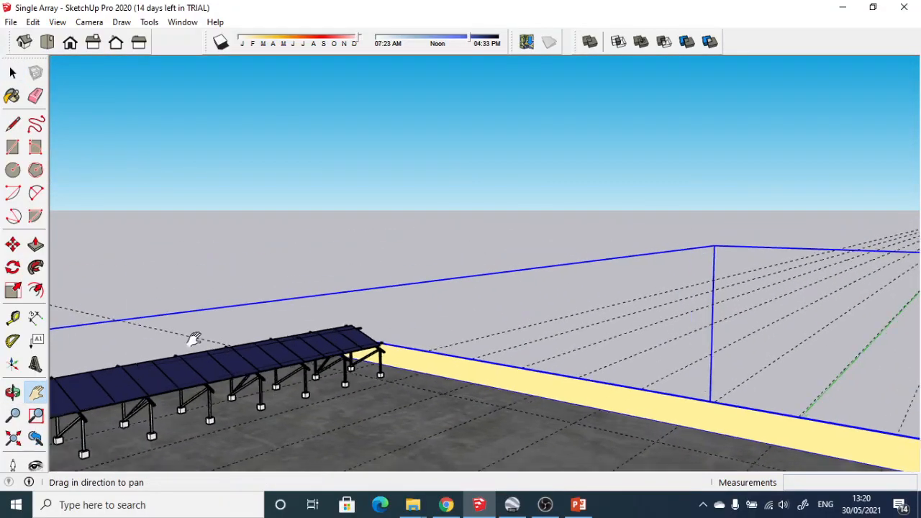
{"action": "middle_click_drag", "start_coordinate": [192, 339], "coordinate": [282, 398]}
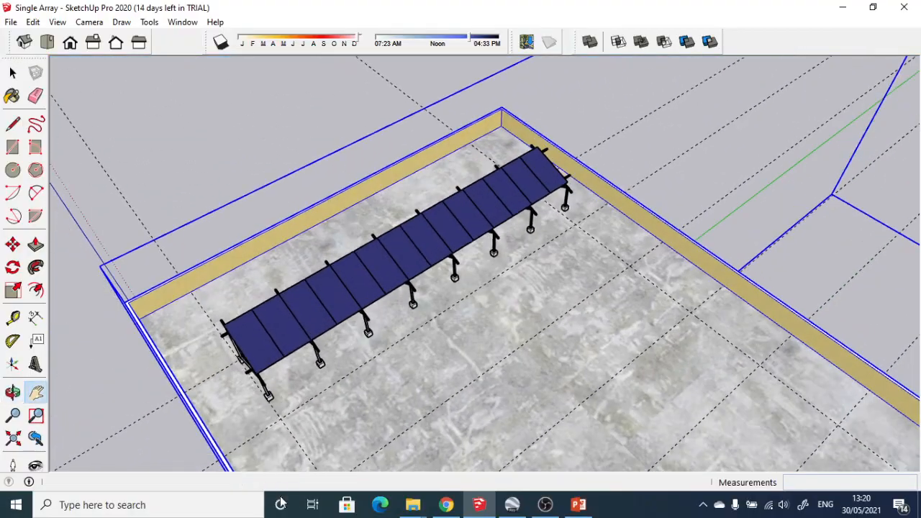
{"action": "scroll", "coordinate": [309, 377], "scroll_direction": "up", "scroll_amount": 2}
{"action": "scroll", "coordinate": [317, 312], "scroll_direction": "up", "scroll_amount": 4}
{"action": "scroll", "coordinate": [310, 314], "scroll_direction": "down", "scroll_amount": 5}
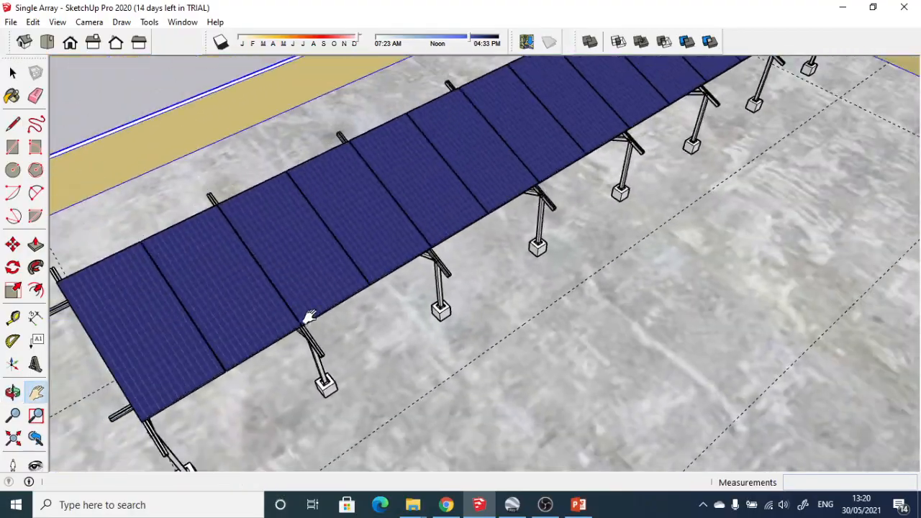
{"action": "middle_click_drag", "start_coordinate": [304, 315], "coordinate": [508, 320]}
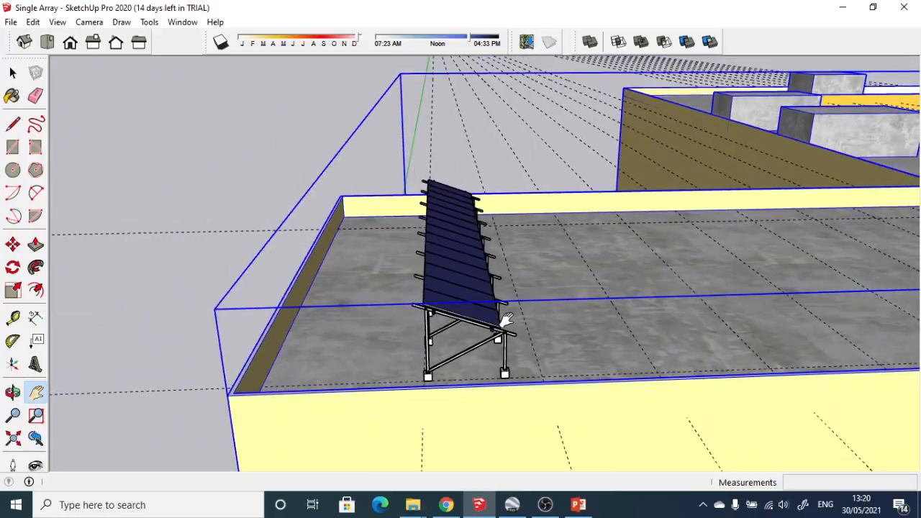
{"action": "middle_click_drag", "start_coordinate": [570, 286], "coordinate": [484, 374]}
{"action": "middle_click_drag", "start_coordinate": [814, 240], "coordinate": [716, 252], "text": "shift"}
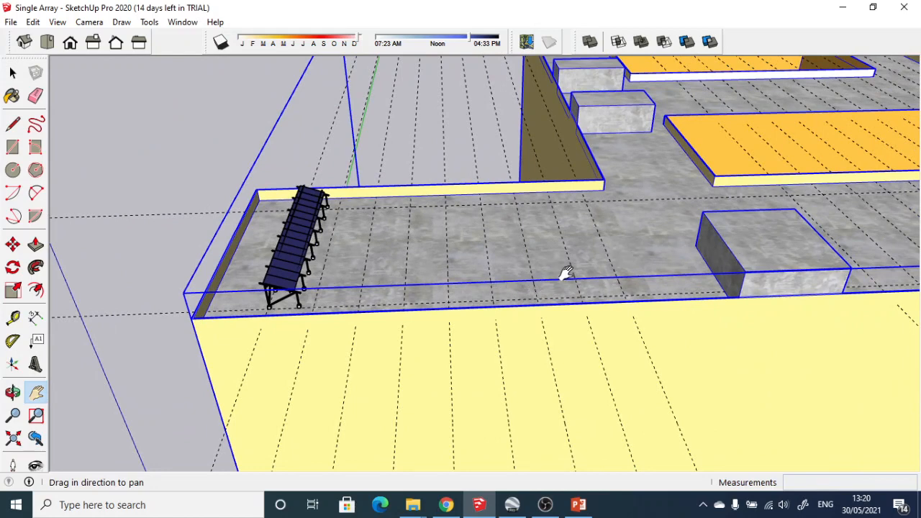
{"action": "middle_click_drag", "start_coordinate": [594, 261], "coordinate": [417, 288], "text": "shift"}
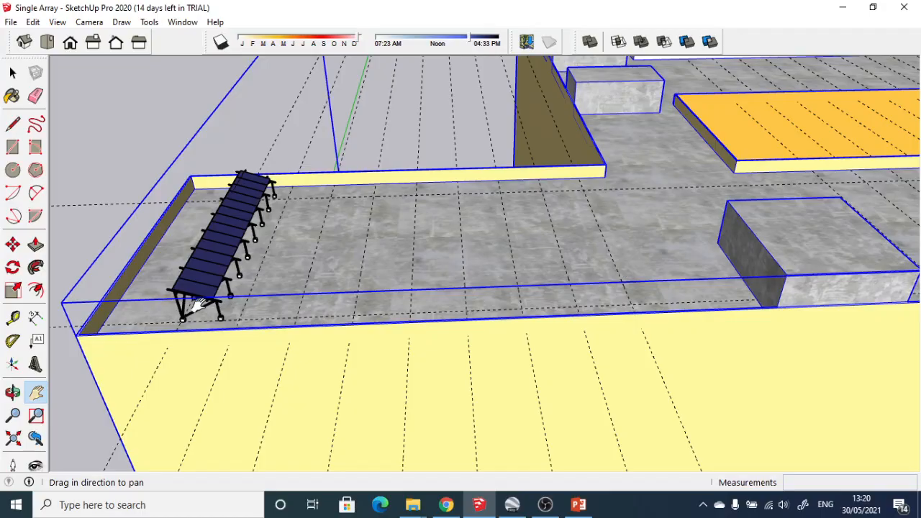
- Copy the array from its front footing corner to the adjacent guide intersection along the roof edge, and multiply the copy x8
{"action": "middle_click_drag", "start_coordinate": [194, 306], "coordinate": [127, 383]}
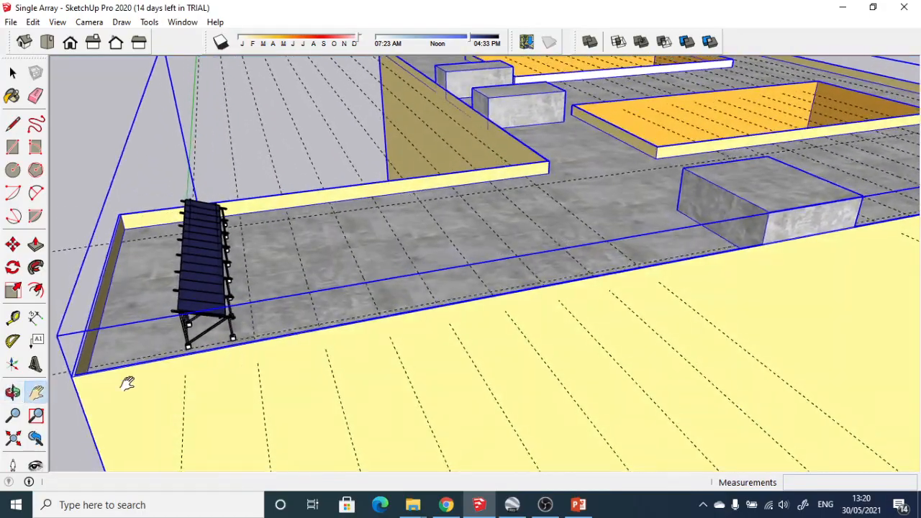
{"action": "scroll", "coordinate": [158, 313], "scroll_direction": "up", "scroll_amount": 8}
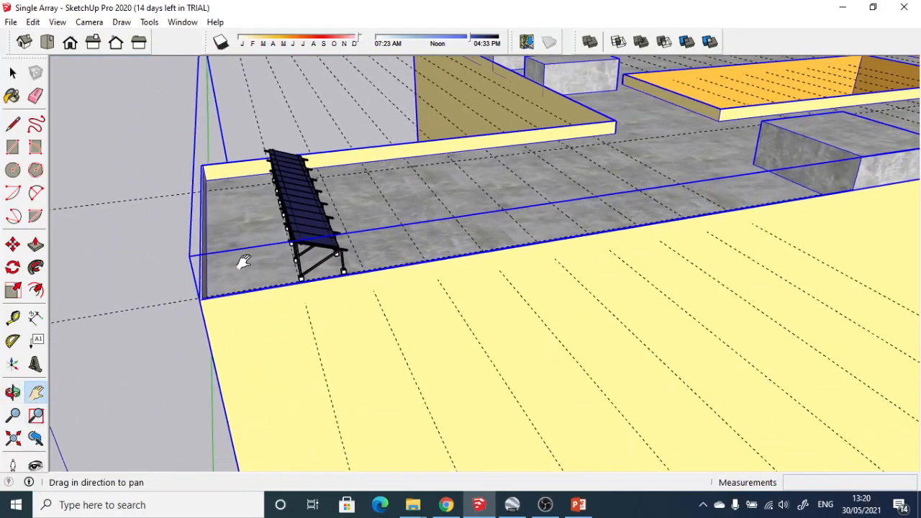
{"action": "scroll", "coordinate": [382, 269], "scroll_direction": "up", "scroll_amount": 8}
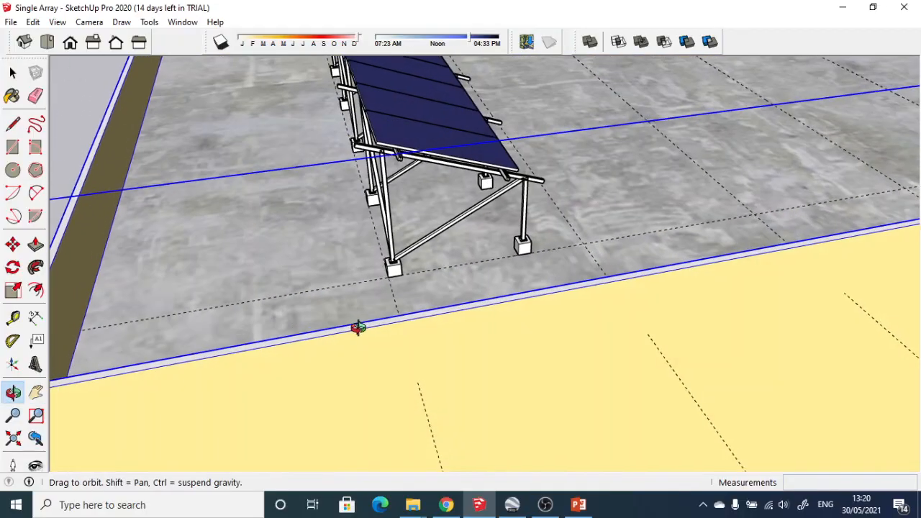
{"action": "scroll", "coordinate": [397, 272], "scroll_direction": "up", "scroll_amount": 3}
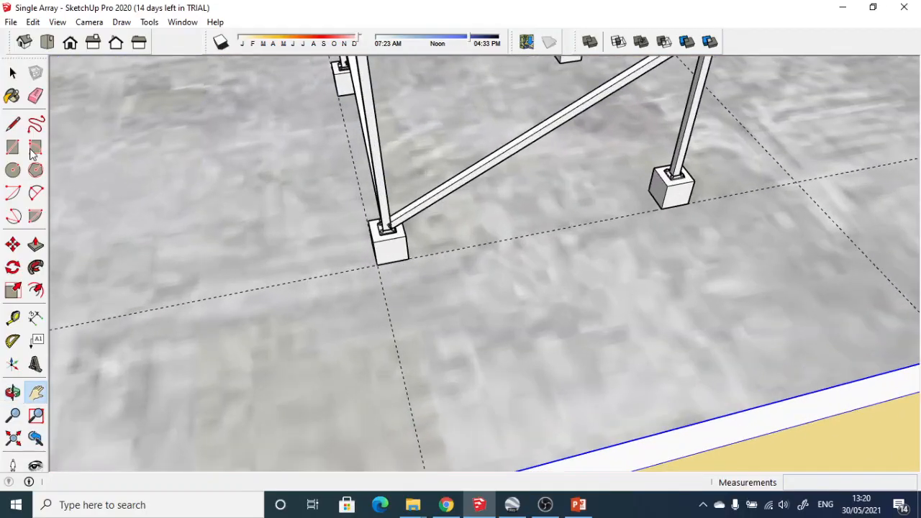
{"action": "left_click", "coordinate": [380, 181]}
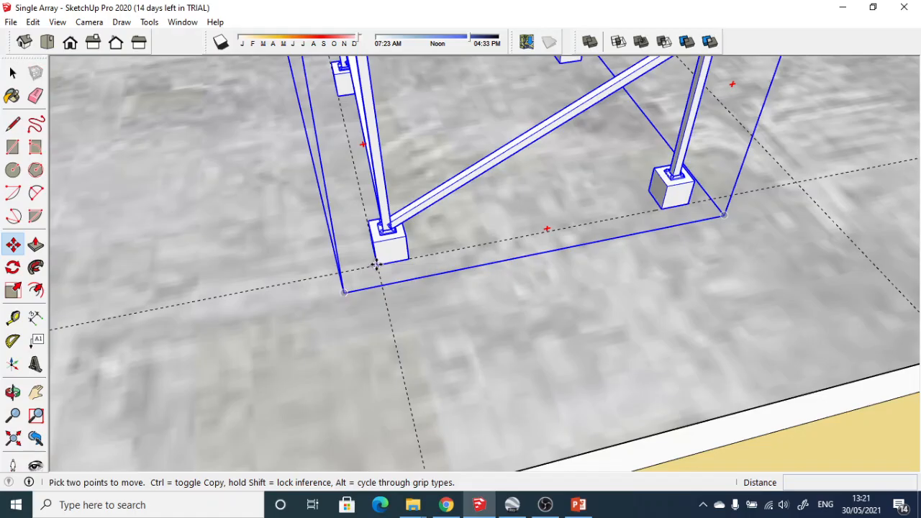
{"action": "left_click", "coordinate": [377, 265]}
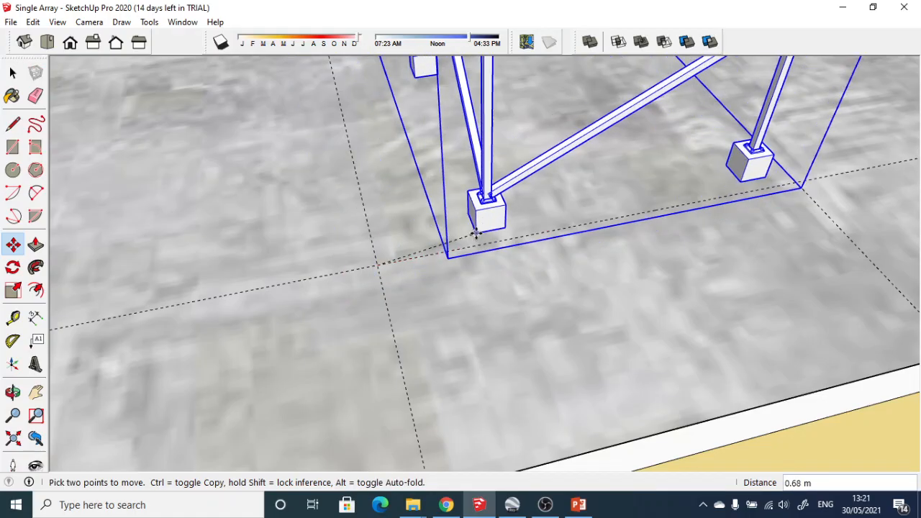
{"action": "key", "text": "ctrl"}
{"action": "scroll", "coordinate": [476, 237], "scroll_direction": "down", "scroll_amount": 3}
{"action": "scroll", "coordinate": [466, 242], "scroll_direction": "down", "scroll_amount": 2}
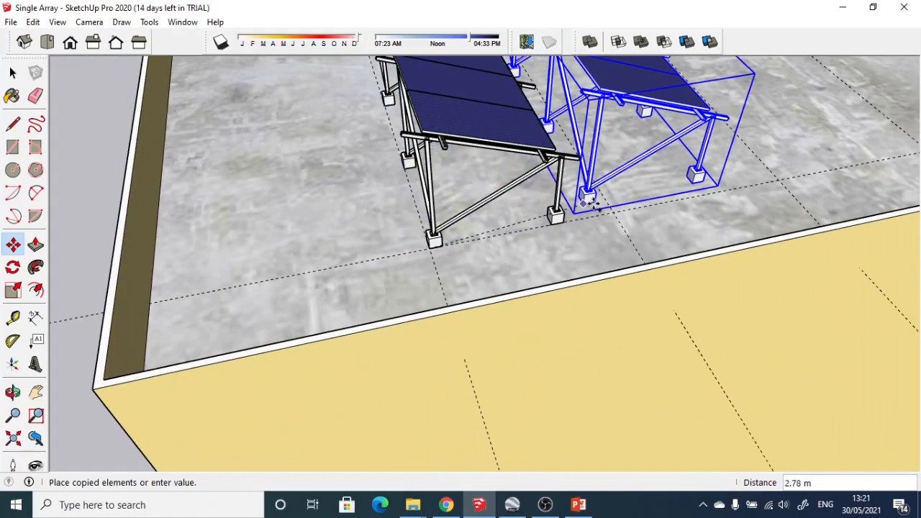
{"action": "middle_click_drag", "start_coordinate": [586, 199], "coordinate": [611, 226]}
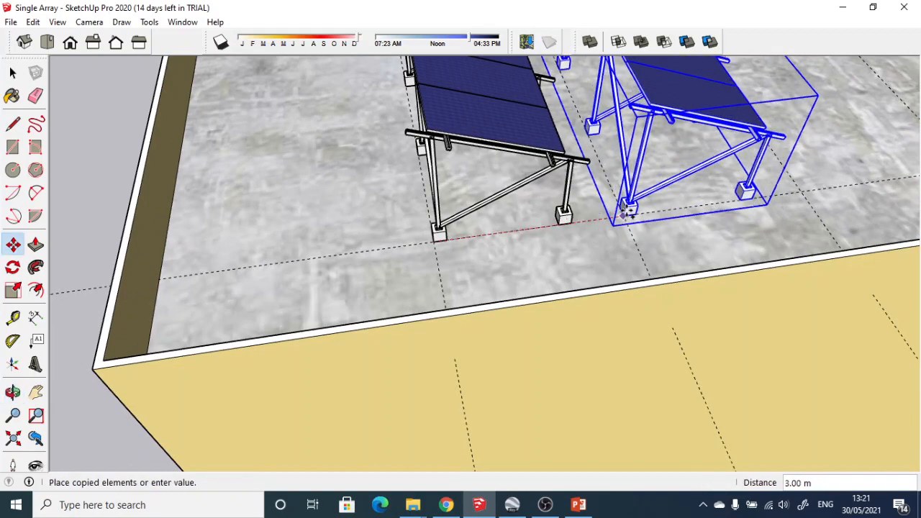
{"action": "scroll", "coordinate": [627, 213], "scroll_direction": "up", "scroll_amount": 4}
{"action": "scroll", "coordinate": [627, 212], "scroll_direction": "up", "scroll_amount": 2}
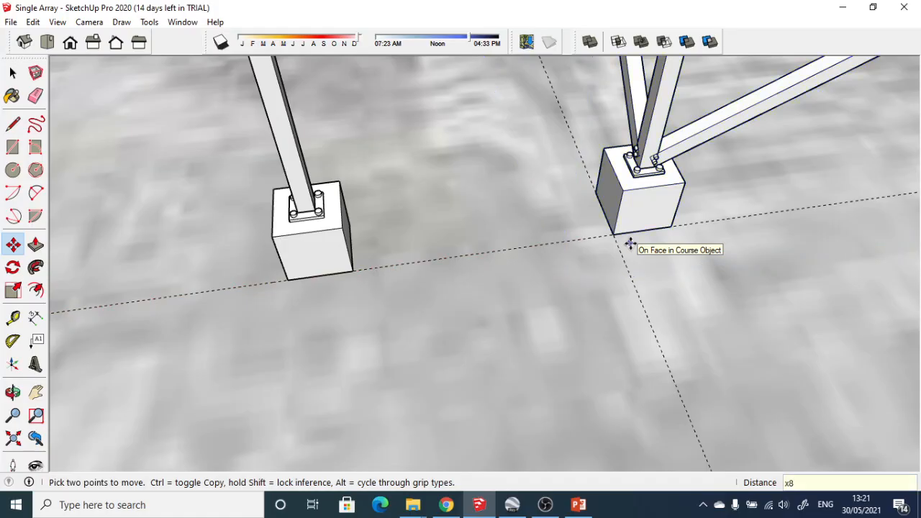
- Examine the copied array rows on the roof from above and at a low angle, checking spacing and footing alignment
{"action": "scroll", "coordinate": [630, 245], "scroll_direction": "down", "scroll_amount": 10}
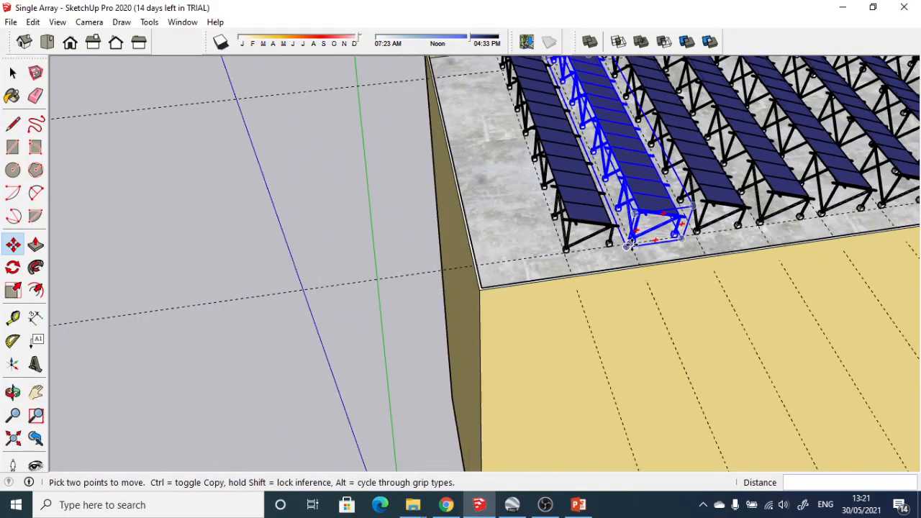
{"action": "scroll", "coordinate": [630, 245], "scroll_direction": "down", "scroll_amount": 3}
{"action": "left_click", "coordinate": [36, 392]}
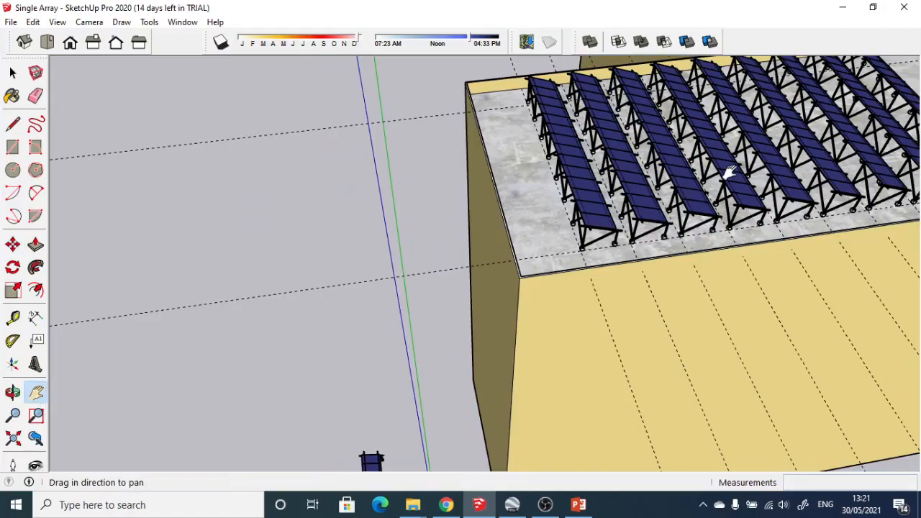
{"action": "left_click_drag", "start_coordinate": [545, 165], "coordinate": [376, 180]}
{"action": "left_click_drag", "start_coordinate": [710, 191], "coordinate": [540, 181]}
{"action": "key", "text": "o"}
{"action": "left_click_drag", "start_coordinate": [538, 106], "coordinate": [463, 237]}
{"action": "middle_click_drag", "start_coordinate": [464, 236], "coordinate": [468, 243]}
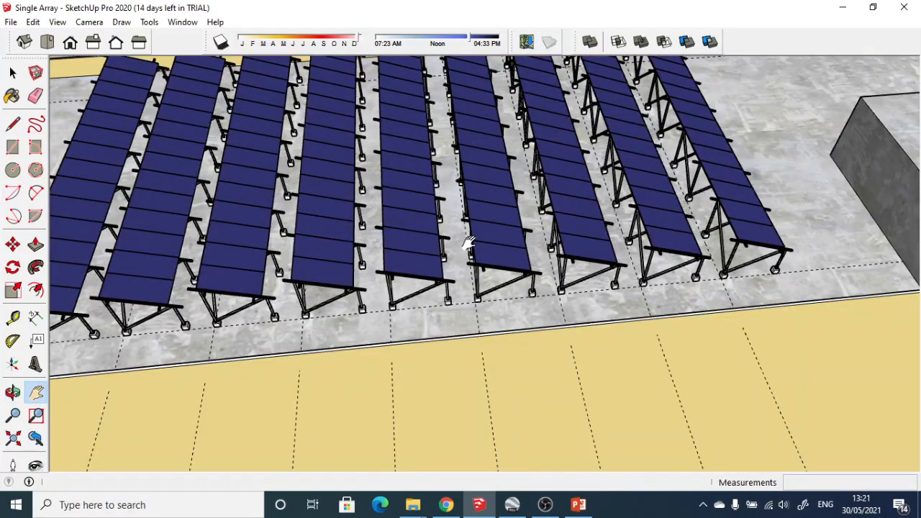
{"action": "scroll", "coordinate": [465, 227], "scroll_direction": "up", "scroll_amount": 5}
{"action": "middle_click_drag", "start_coordinate": [539, 349], "coordinate": [274, 268]}
{"action": "middle_click_drag", "start_coordinate": [569, 302], "coordinate": [360, 288]}
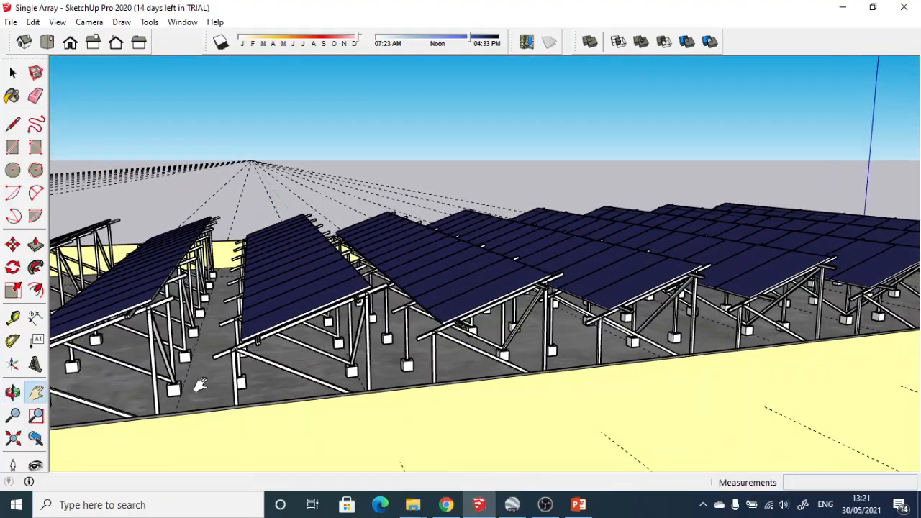
{"action": "scroll", "coordinate": [200, 385], "scroll_direction": "up", "scroll_amount": 4}
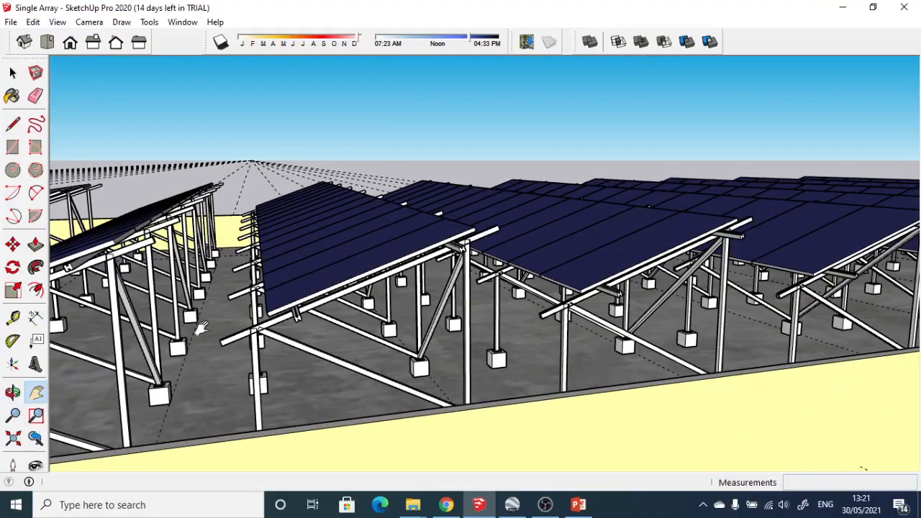
{"action": "middle_click_drag", "start_coordinate": [232, 382], "coordinate": [252, 338]}
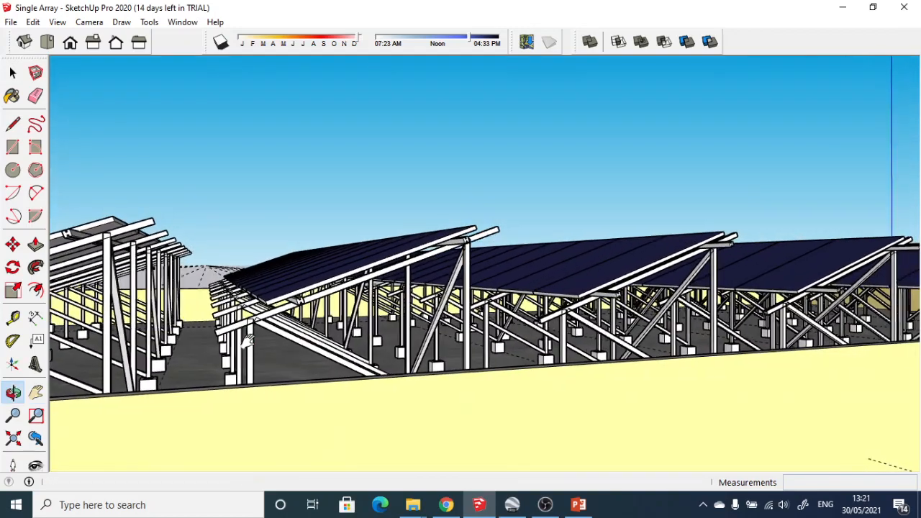
{"action": "middle_click_drag", "start_coordinate": [208, 338], "coordinate": [718, 346]}
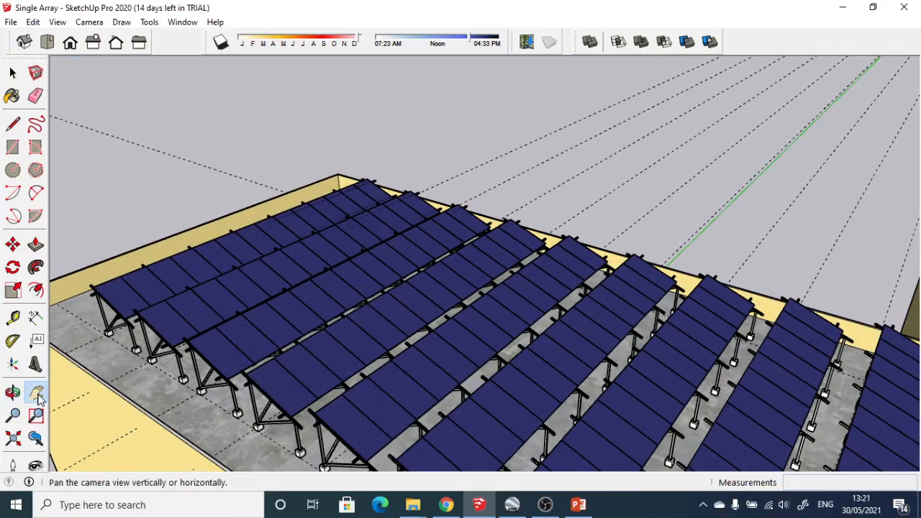
- Examine the copied array rows and the free roof area with guide lines beyond the concrete block
{"action": "middle_click_drag", "start_coordinate": [669, 188], "coordinate": [605, 315], "text": "shift"}
{"action": "scroll", "coordinate": [608, 324], "scroll_direction": "down", "scroll_amount": 6}
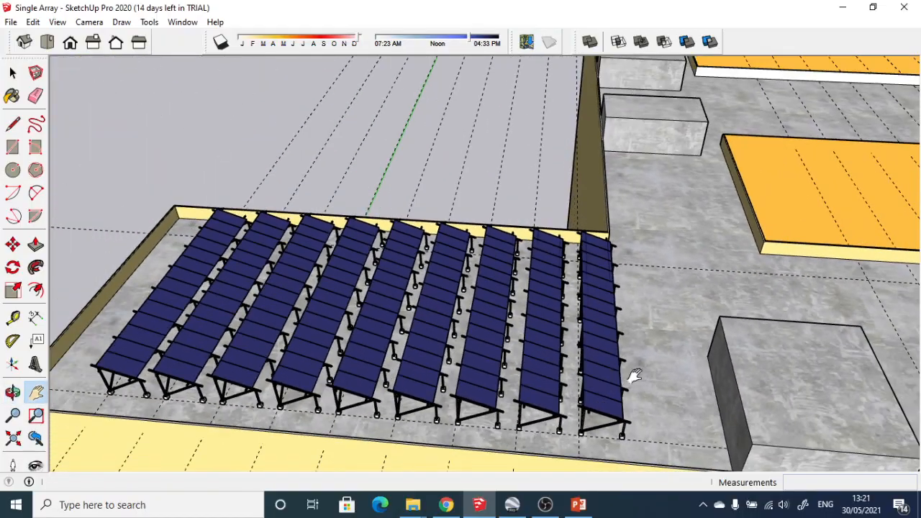
{"action": "middle_click_drag", "start_coordinate": [665, 331], "coordinate": [375, 289], "text": "shift"}
{"action": "middle_click_drag", "start_coordinate": [718, 313], "coordinate": [475, 328]}
{"action": "left_click_drag", "start_coordinate": [631, 364], "coordinate": [491, 95]}
{"action": "middle_click_drag", "start_coordinate": [510, 235], "coordinate": [623, 286]}
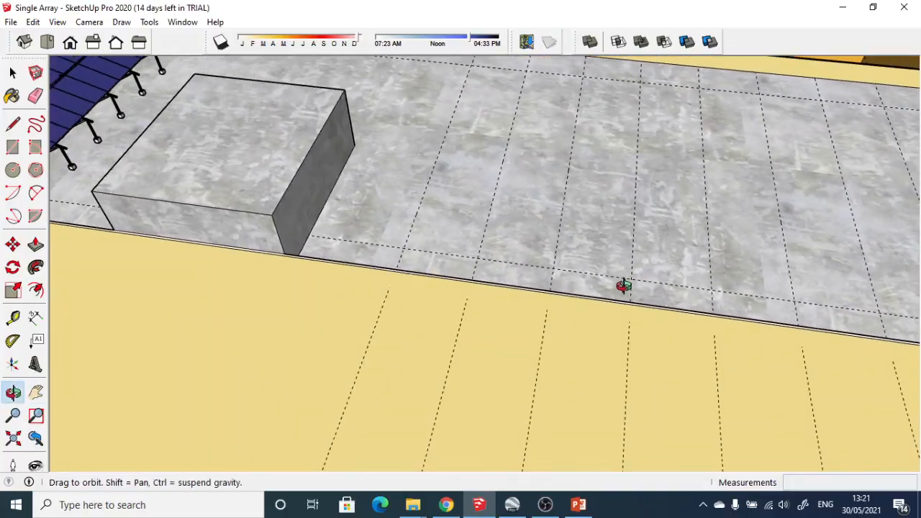
{"action": "left_click_drag", "start_coordinate": [704, 202], "coordinate": [480, 178]}
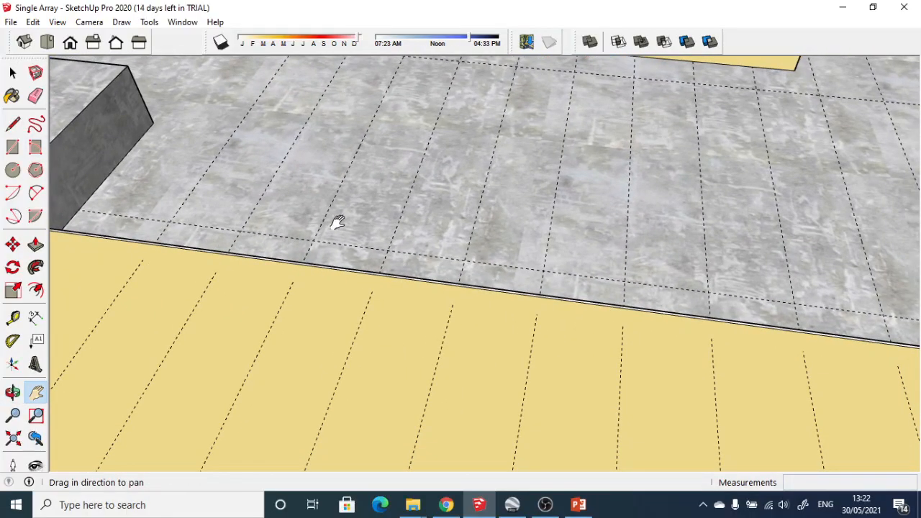
{"action": "scroll", "coordinate": [340, 231], "scroll_direction": "down", "scroll_amount": 5}
{"action": "middle_click_drag", "start_coordinate": [356, 212], "coordinate": [404, 223]}
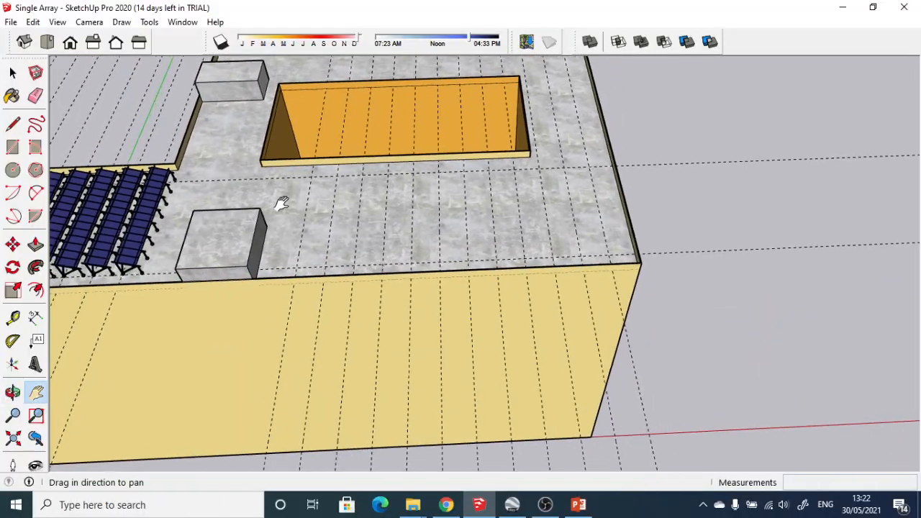
{"action": "left_click_drag", "start_coordinate": [281, 204], "coordinate": [358, 278]}
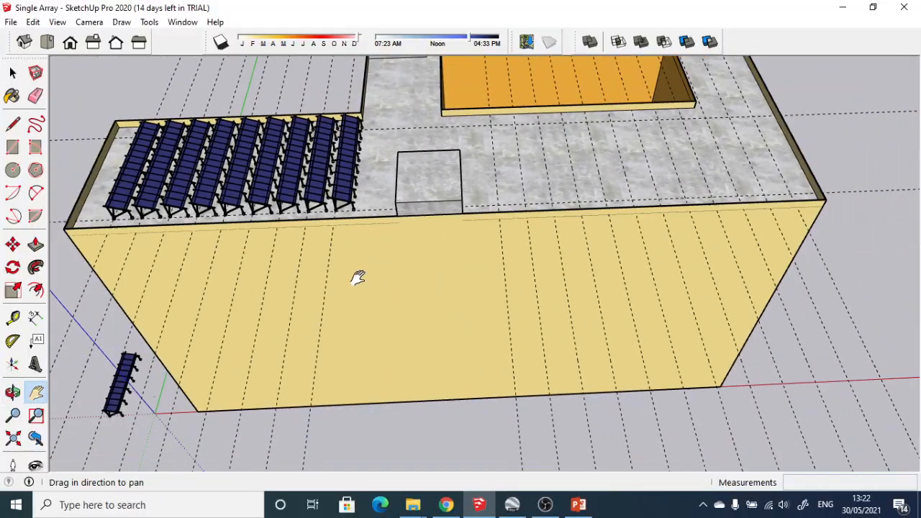
{"action": "scroll", "coordinate": [357, 277], "scroll_direction": "down", "scroll_amount": 2}
- Copy the array nearest the concrete block from its front footing corner to the first guide intersection past the block, 18.00 m along the edge guide
{"action": "scroll", "coordinate": [359, 278], "scroll_direction": "up", "scroll_amount": 6}
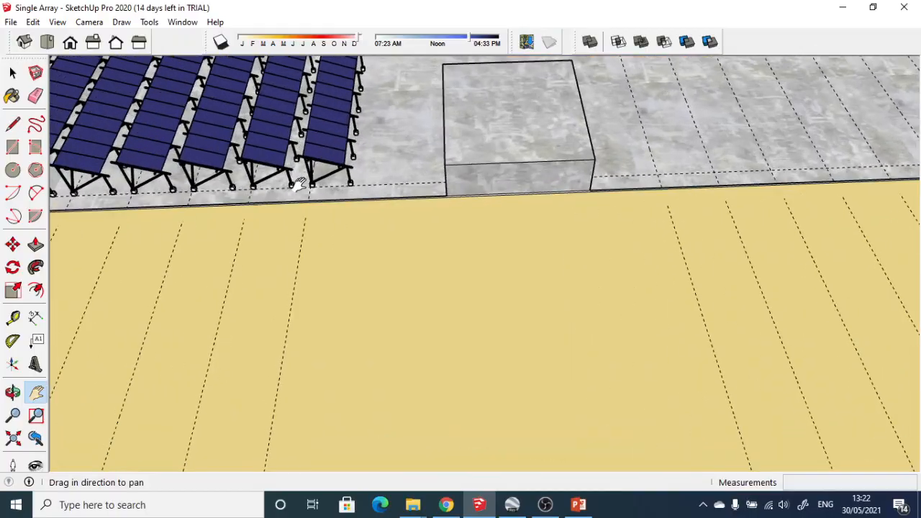
{"action": "left_click_drag", "start_coordinate": [301, 186], "coordinate": [319, 257]}
{"action": "scroll", "coordinate": [318, 257], "scroll_direction": "up", "scroll_amount": 8}
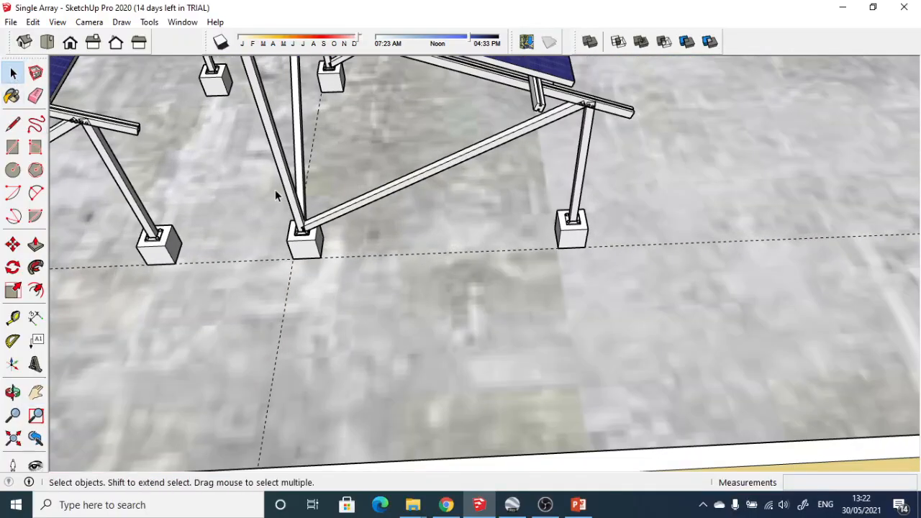
{"action": "middle_click_drag", "start_coordinate": [290, 196], "coordinate": [261, 247]}
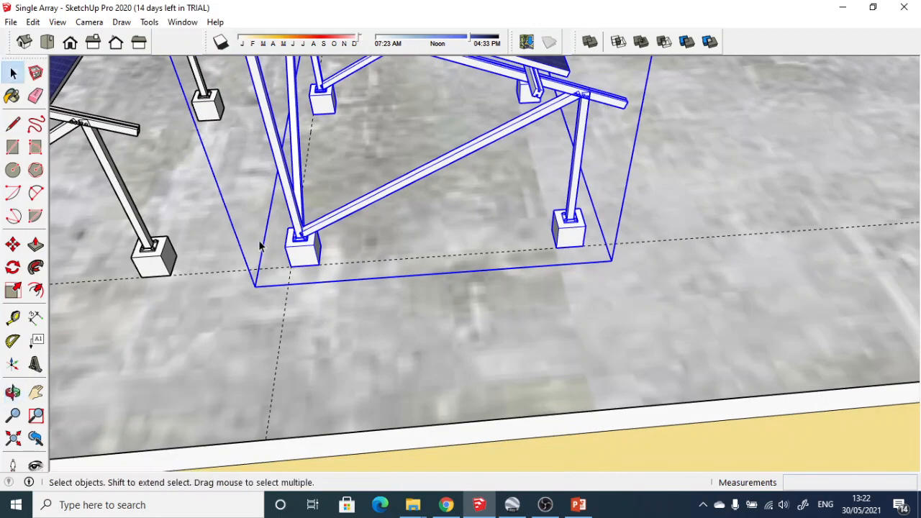
{"action": "left_click", "coordinate": [12, 245]}
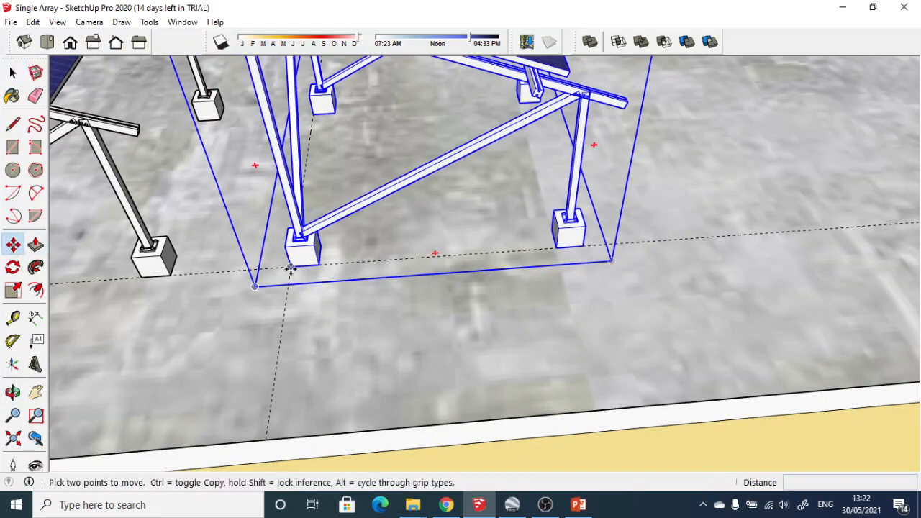
{"action": "left_click", "coordinate": [291, 268]}
{"action": "key", "text": "ctrl"}
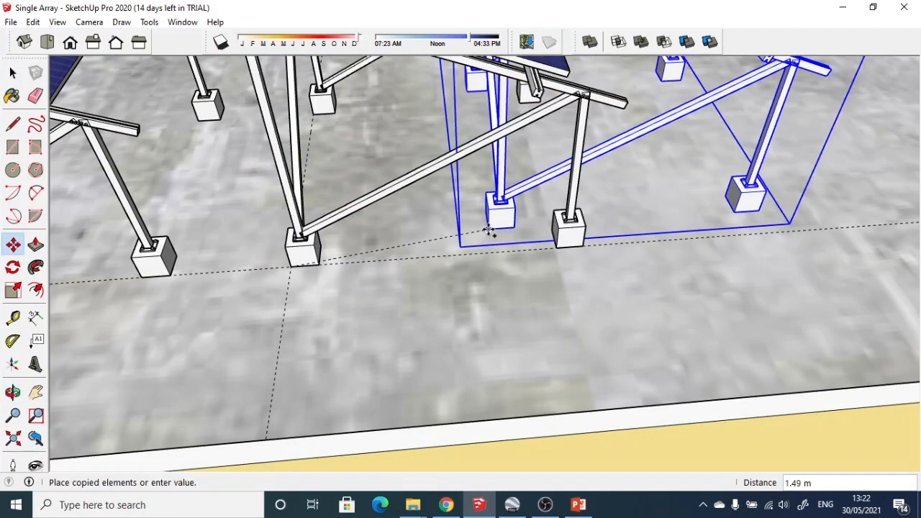
{"action": "scroll", "coordinate": [489, 230], "scroll_direction": "down", "scroll_amount": 6}
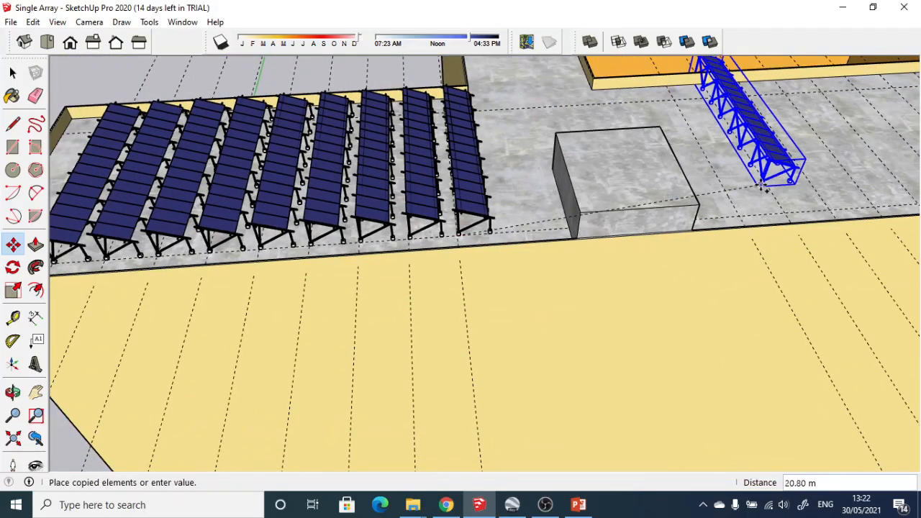
{"action": "middle_click_drag", "start_coordinate": [761, 186], "coordinate": [710, 212]}
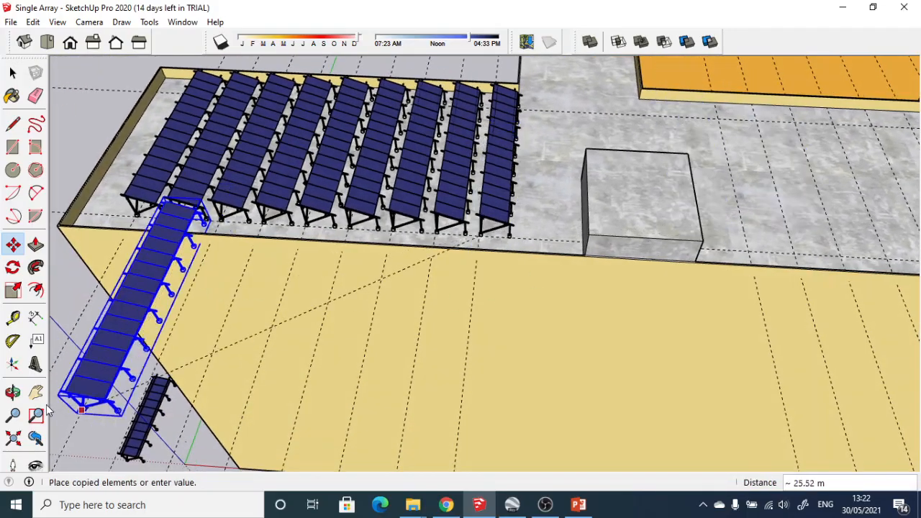
{"action": "left_click", "coordinate": [36, 393]}
{"action": "left_click_drag", "start_coordinate": [709, 236], "coordinate": [363, 116]}
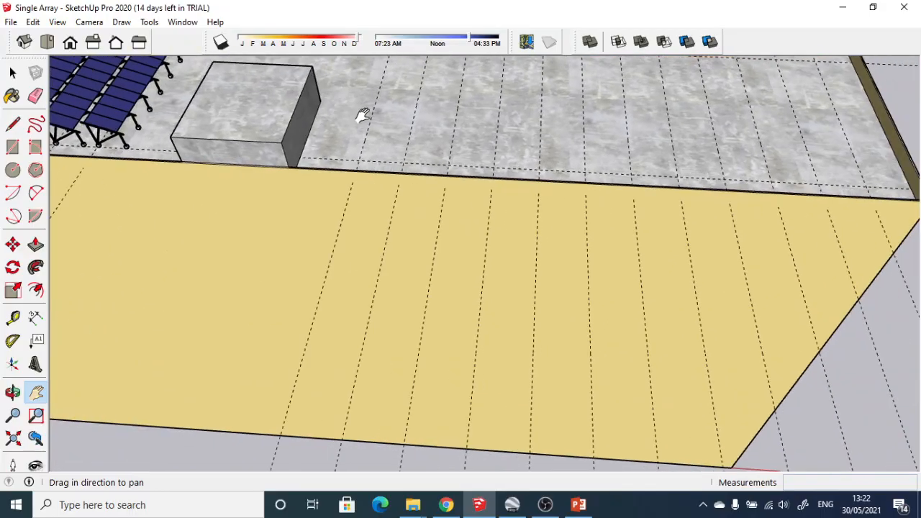
{"action": "middle_click_drag", "start_coordinate": [364, 116], "coordinate": [364, 189]}
{"action": "scroll", "coordinate": [363, 180], "scroll_direction": "up", "scroll_amount": 3}
{"action": "left_click_drag", "start_coordinate": [362, 173], "coordinate": [401, 320]}
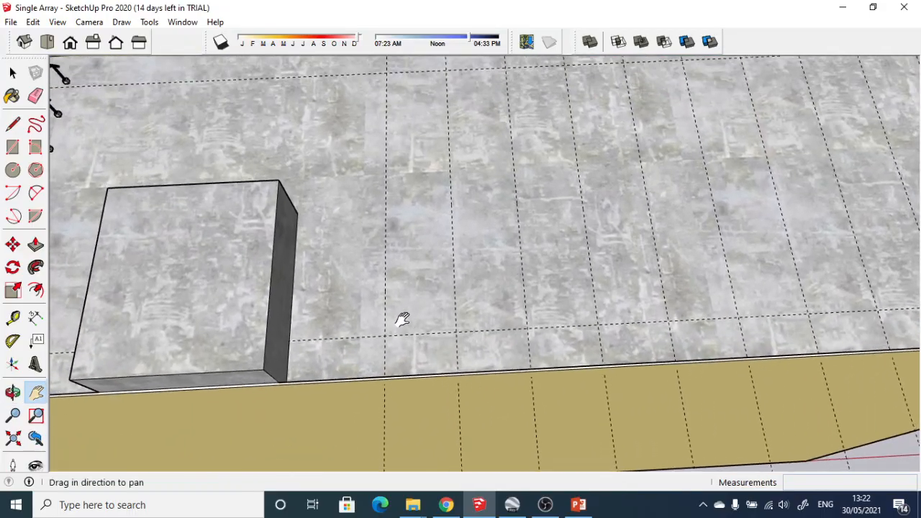
{"action": "scroll", "coordinate": [403, 320], "scroll_direction": "down", "scroll_amount": 1}
{"action": "middle_click_drag", "start_coordinate": [392, 329], "coordinate": [374, 352]}
{"action": "scroll", "coordinate": [414, 350], "scroll_direction": "up", "scroll_amount": 3}
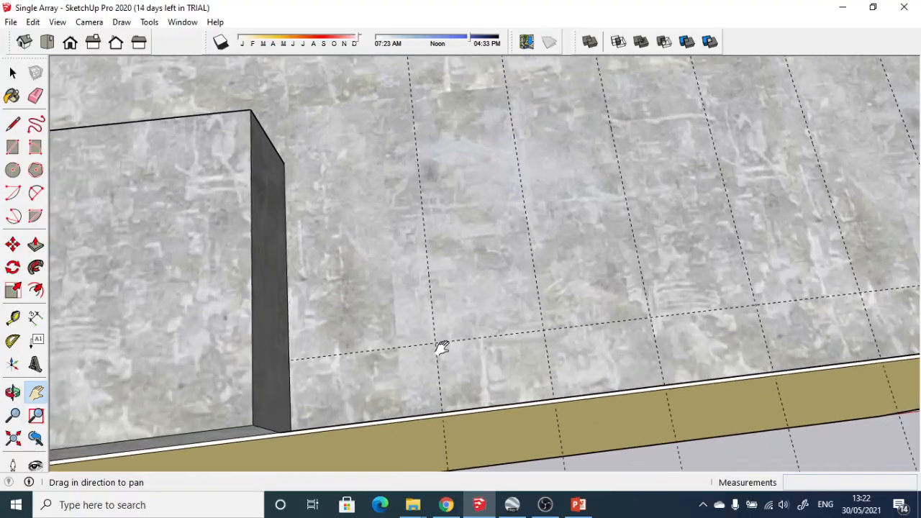
{"action": "left_click_drag", "start_coordinate": [463, 391], "coordinate": [457, 434]}
{"action": "middle_click_drag", "start_coordinate": [396, 387], "coordinate": [387, 247]}
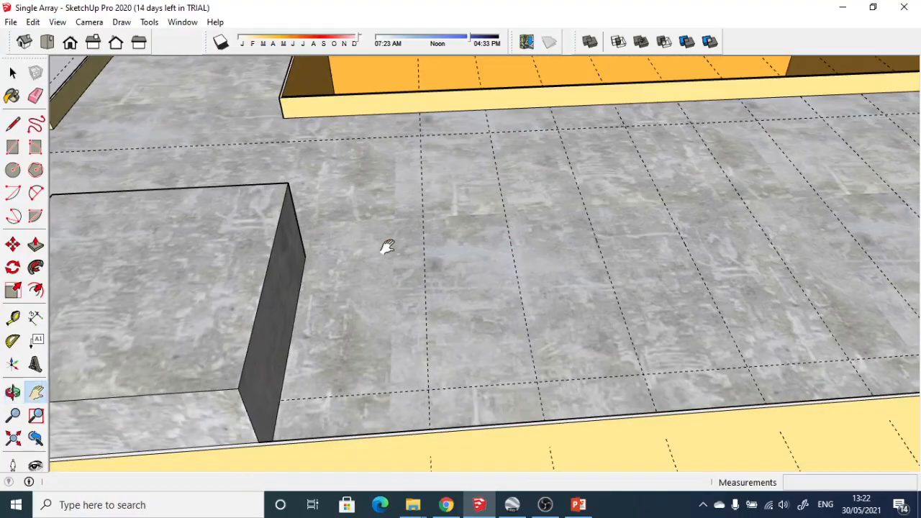
{"action": "left_click", "coordinate": [18, 247]}
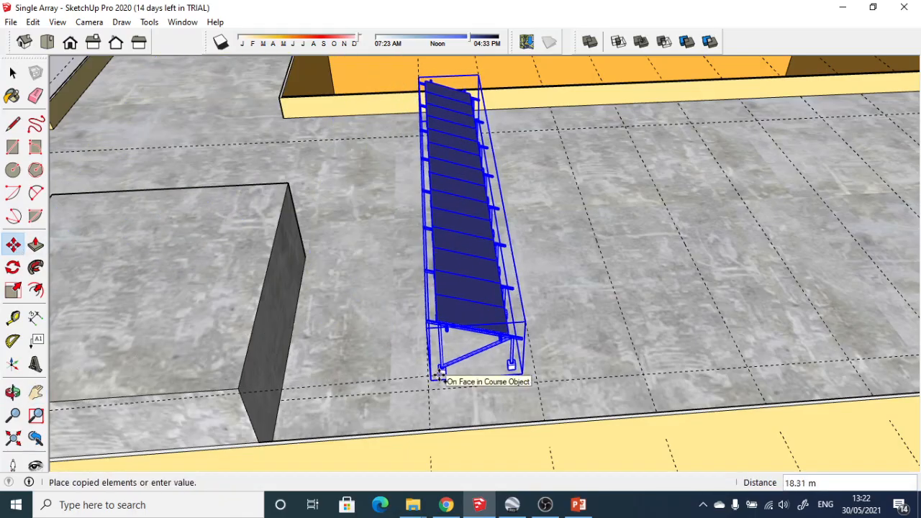
{"action": "scroll", "coordinate": [433, 383], "scroll_direction": "up", "scroll_amount": 4}
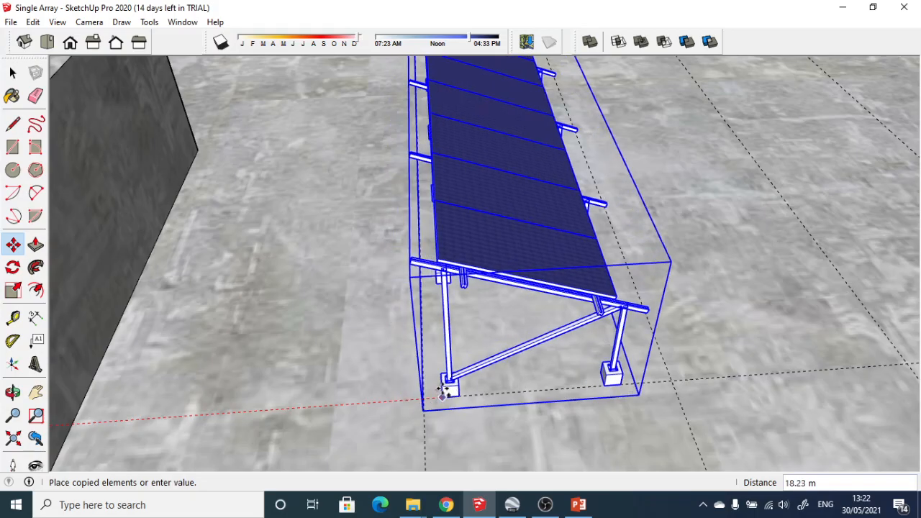
{"action": "scroll", "coordinate": [436, 391], "scroll_direction": "up", "scroll_amount": 6}
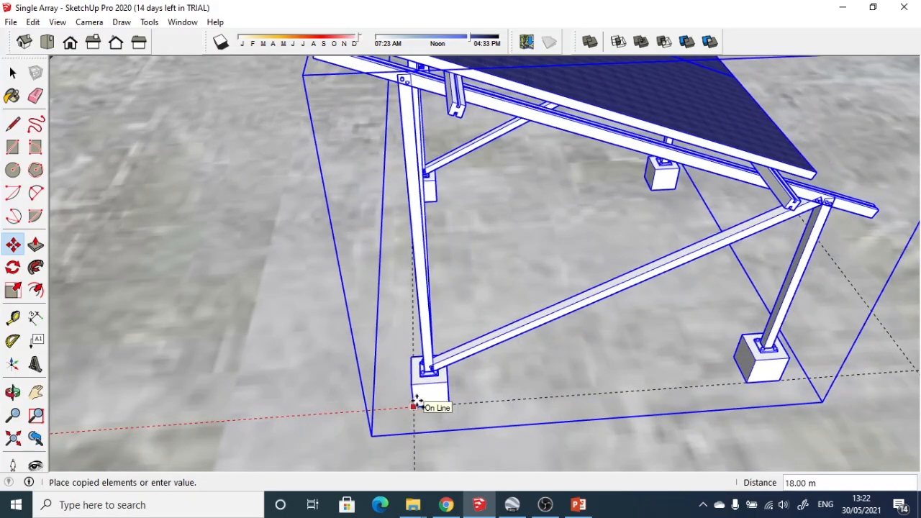
{"action": "scroll", "coordinate": [418, 402], "scroll_direction": "up", "scroll_amount": 2}
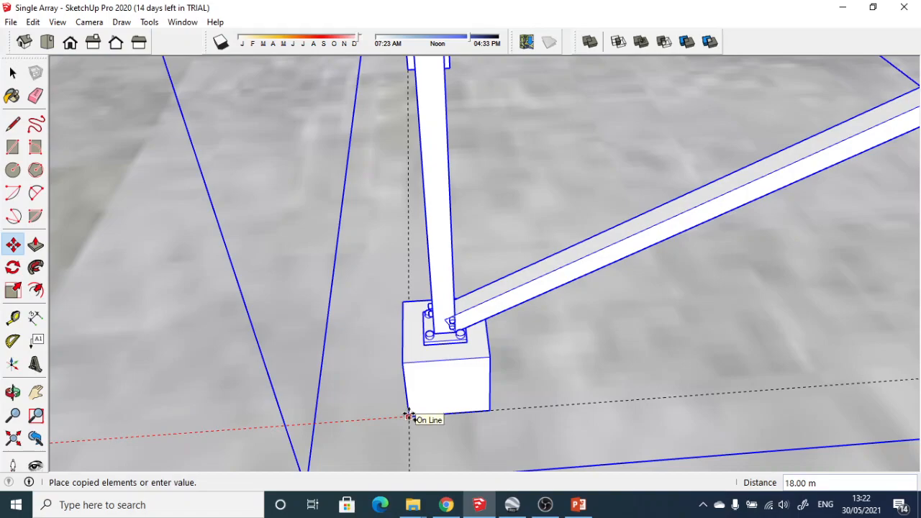
{"action": "left_click", "coordinate": [408, 414]}
{"action": "scroll", "coordinate": [407, 413], "scroll_direction": "down", "scroll_amount": 6}
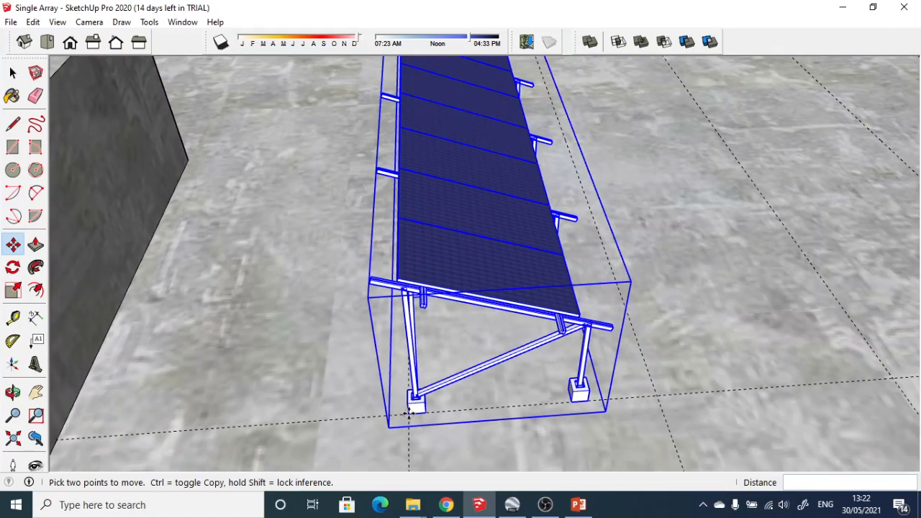
{"action": "middle_click_drag", "start_coordinate": [613, 384], "coordinate": [617, 281]}
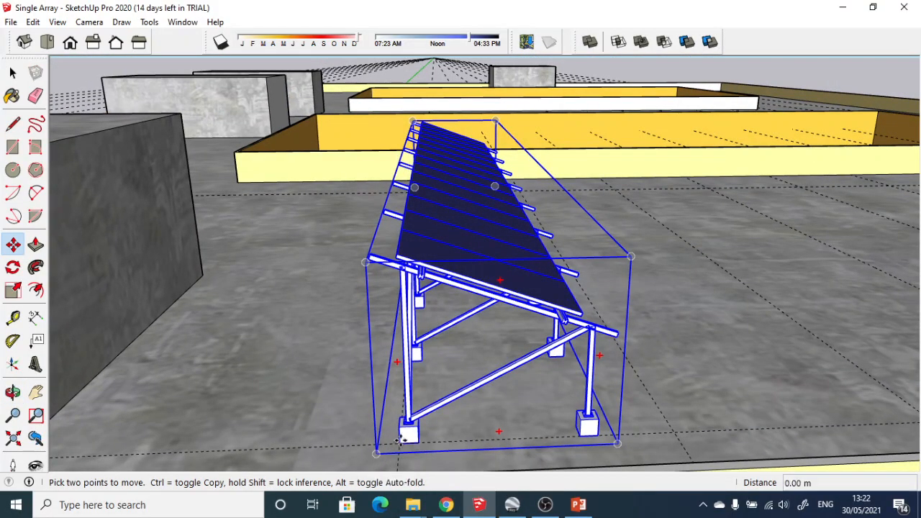
{"action": "left_click", "coordinate": [401, 439]}
{"action": "key", "text": "ctrl"}
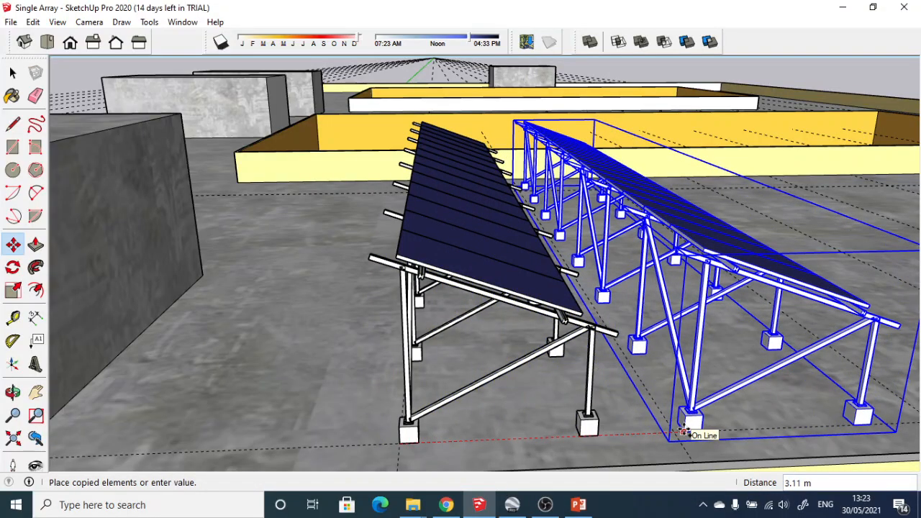
{"action": "key", "text": "Escape"}
- Examine the guide lines between the newly placed array and the far roof corner to count the rows still needed
{"action": "scroll", "coordinate": [638, 382], "scroll_direction": "down", "scroll_amount": 5}
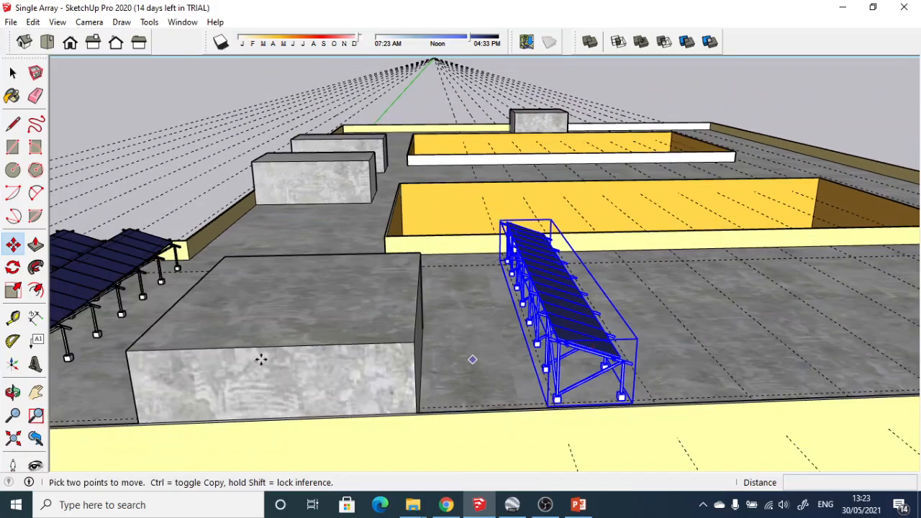
{"action": "left_click_drag", "start_coordinate": [538, 297], "coordinate": [324, 181]}
{"action": "middle_click_drag", "start_coordinate": [466, 211], "coordinate": [530, 274]}
{"action": "left_click_drag", "start_coordinate": [530, 274], "coordinate": [367, 237]}
{"action": "left_click_drag", "start_coordinate": [472, 240], "coordinate": [573, 237]}
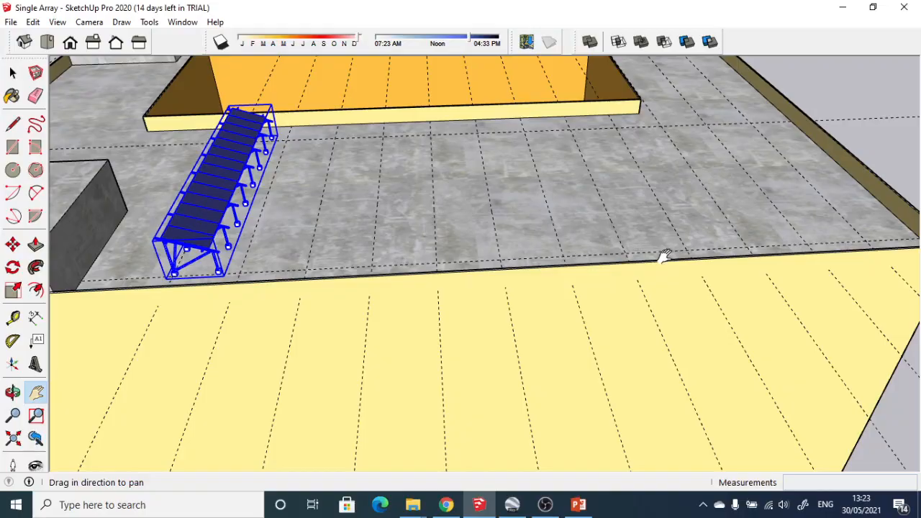
{"action": "left_click_drag", "start_coordinate": [820, 232], "coordinate": [634, 231]}
{"action": "middle_click_drag", "start_coordinate": [634, 232], "coordinate": [551, 319]}
{"action": "scroll", "coordinate": [552, 321], "scroll_direction": "up", "scroll_amount": 2}
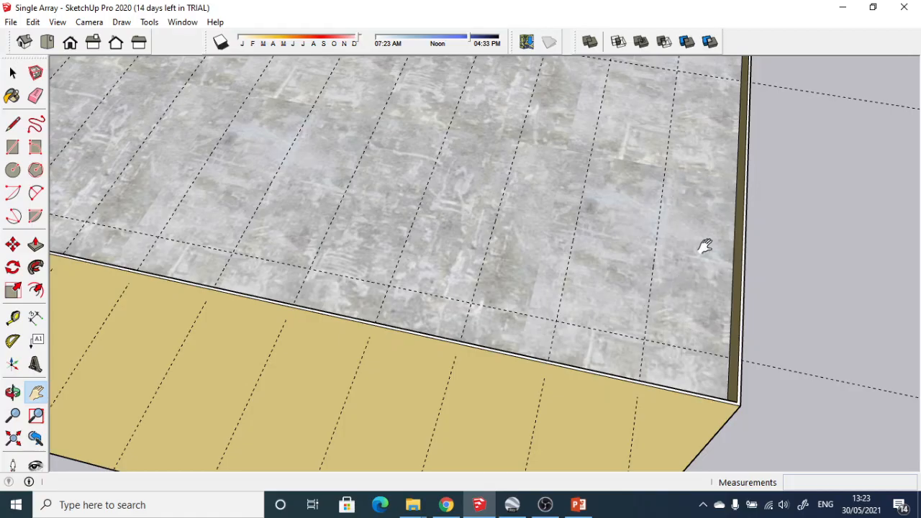
{"action": "scroll", "coordinate": [687, 266], "scroll_direction": "down", "scroll_amount": 2}
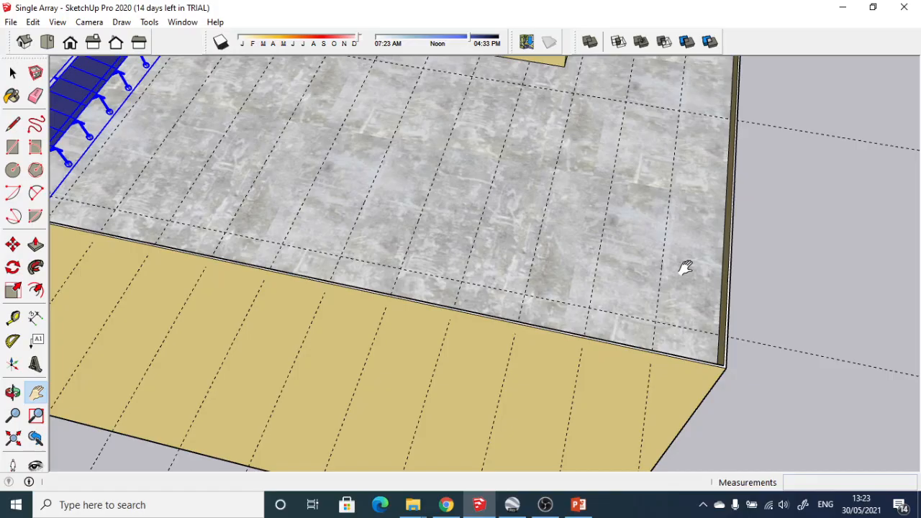
{"action": "scroll", "coordinate": [684, 270], "scroll_direction": "down", "scroll_amount": 2}
{"action": "scroll", "coordinate": [659, 288], "scroll_direction": "up", "scroll_amount": 1}
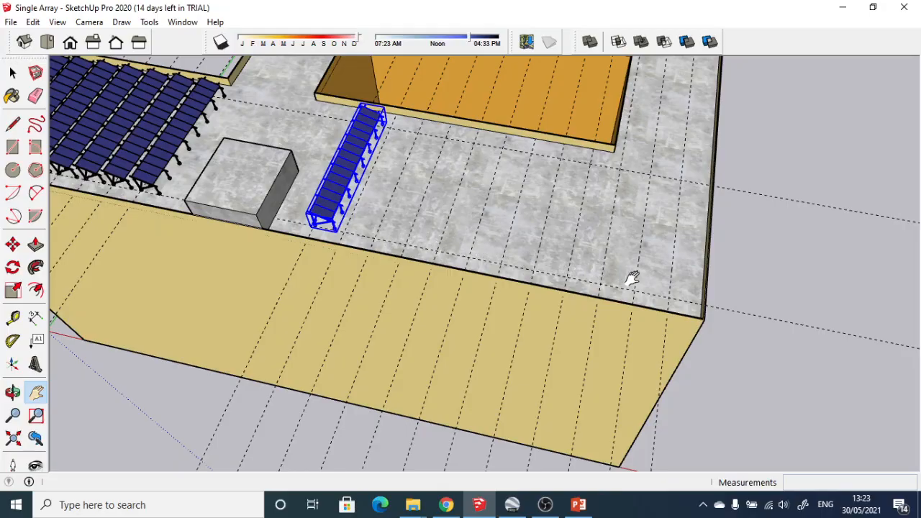
{"action": "mouse_move", "coordinate": [458, 237]}
{"action": "left_mouse_down"}
{"action": "mouse_move", "coordinate": [523, 255]}
{"action": "mouse_move", "coordinate": [566, 284]}
{"action": "left_mouse_up"}
- Copy the array beyond the concrete block from its front footing corner 3.00 m along the edge guide to the next intersection, repeated x10
{"action": "scroll", "coordinate": [434, 249], "scroll_direction": "up", "scroll_amount": 6}
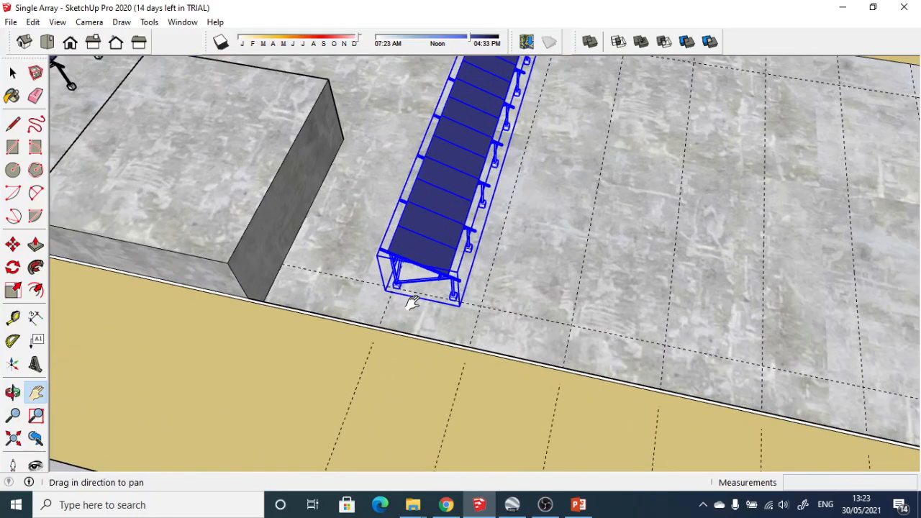
{"action": "middle_click_drag", "start_coordinate": [410, 302], "coordinate": [376, 281]}
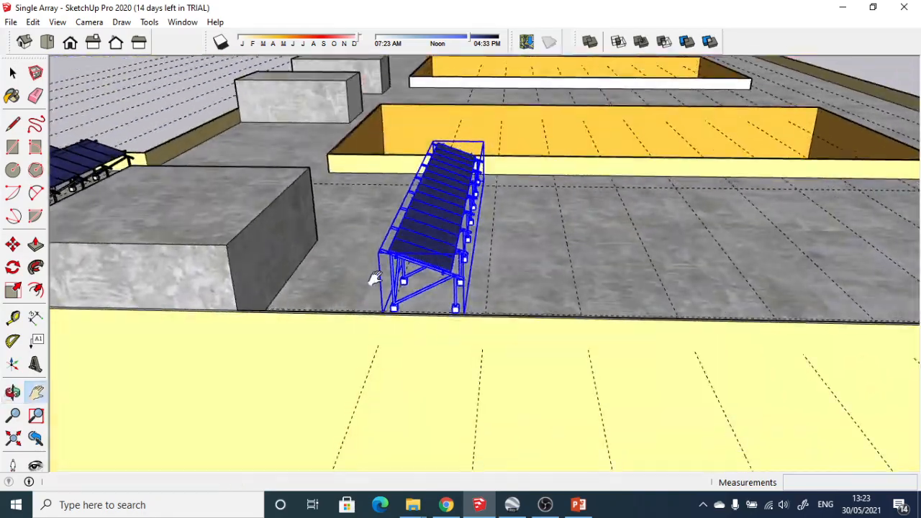
{"action": "scroll", "coordinate": [384, 305], "scroll_direction": "up", "scroll_amount": 8}
{"action": "scroll", "coordinate": [388, 343], "scroll_direction": "up", "scroll_amount": 2}
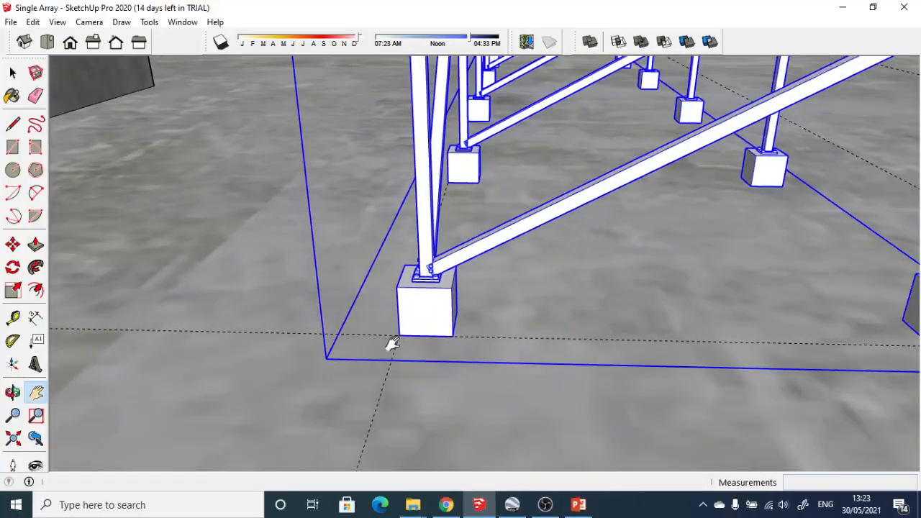
{"action": "left_click", "coordinate": [12, 244]}
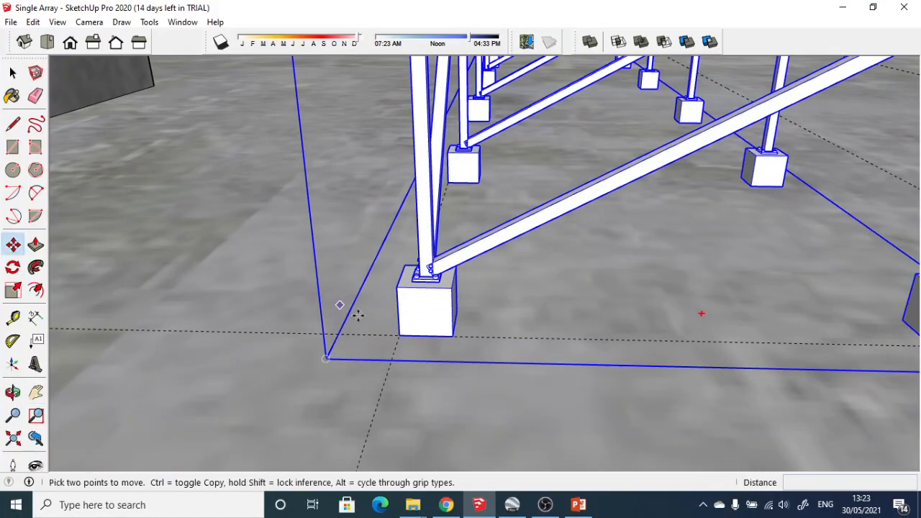
{"action": "left_click", "coordinate": [398, 336]}
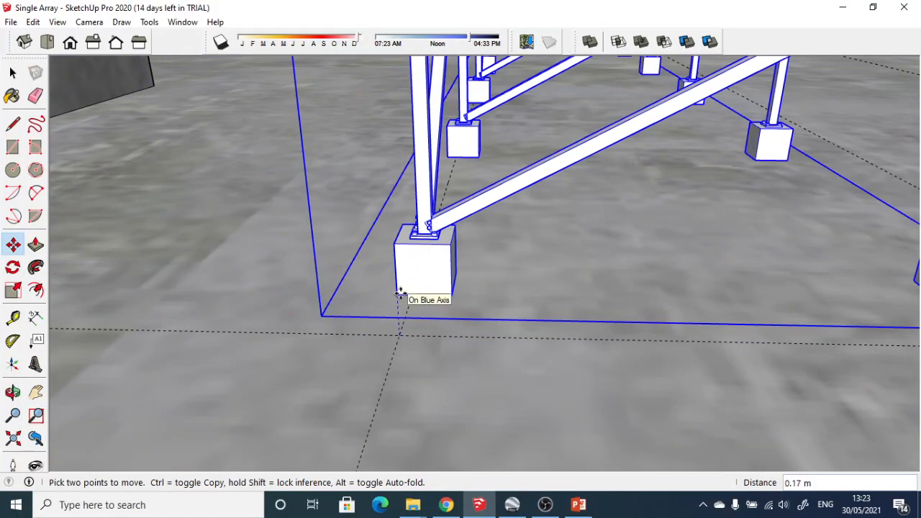
{"action": "key", "text": "ctrl"}
{"action": "scroll", "coordinate": [468, 300], "scroll_direction": "down", "scroll_amount": 1}
{"action": "scroll", "coordinate": [468, 301], "scroll_direction": "down", "scroll_amount": 5}
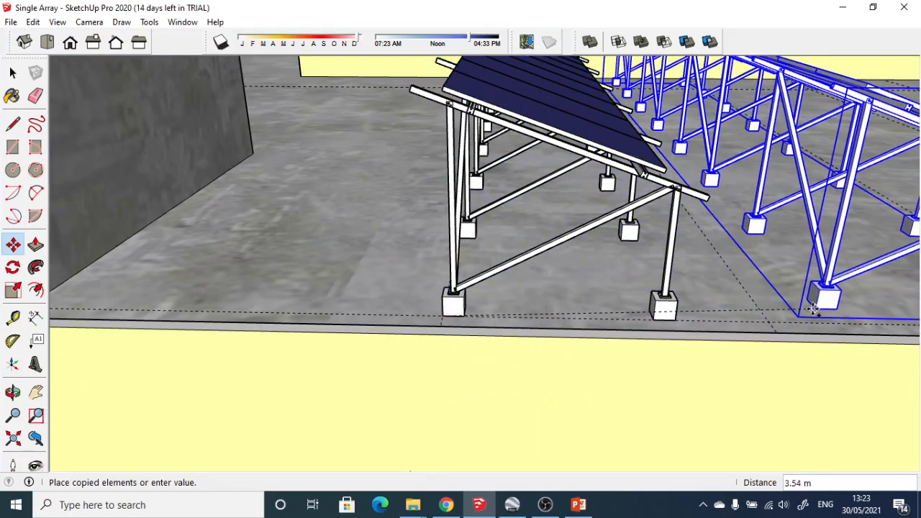
{"action": "middle_click_drag", "start_coordinate": [803, 310], "coordinate": [760, 350]}
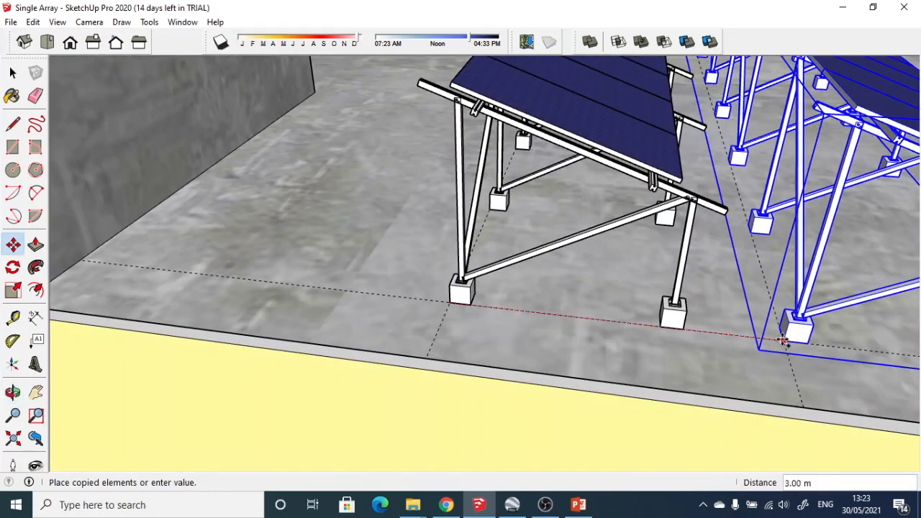
{"action": "left_click", "coordinate": [783, 341]}
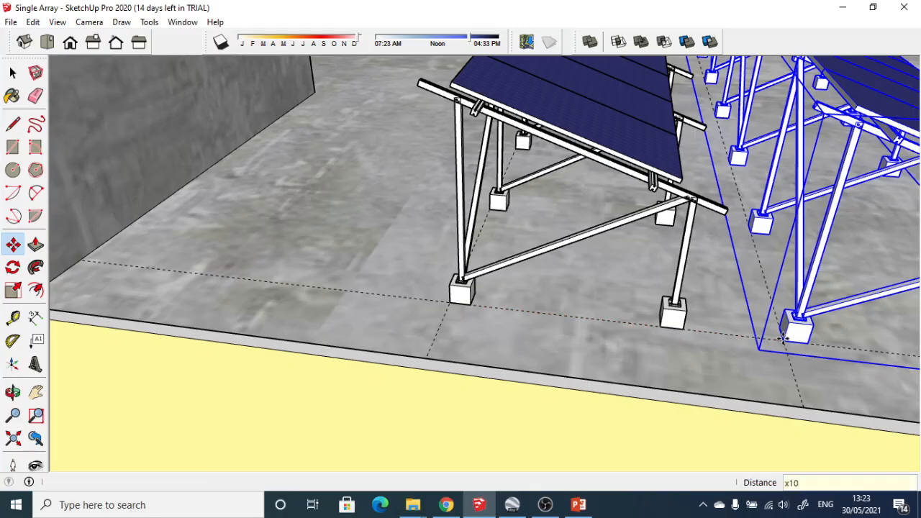
{"action": "key", "text": "Return"}
{"action": "scroll", "coordinate": [784, 341], "scroll_direction": "down", "scroll_amount": 6}
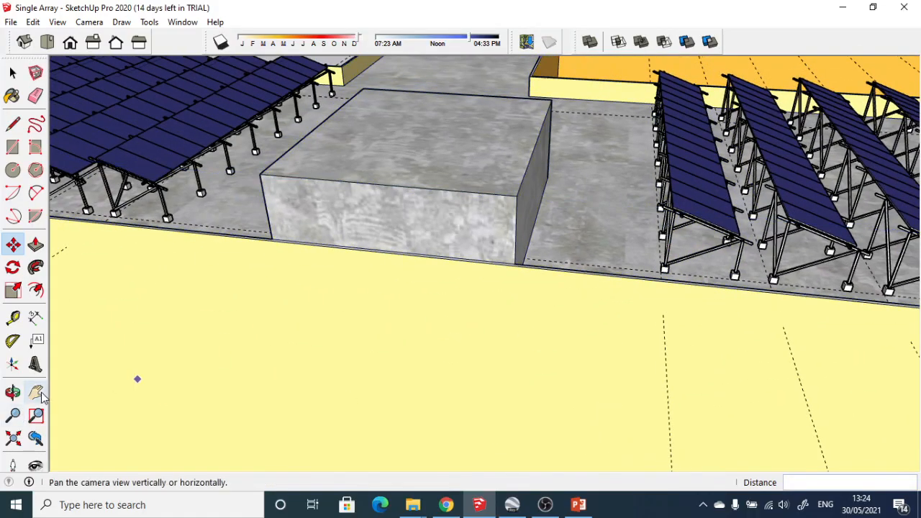
{"action": "left_click_drag", "start_coordinate": [641, 184], "coordinate": [103, 143]}
{"action": "scroll", "coordinate": [259, 232], "scroll_direction": "down", "scroll_amount": 4}
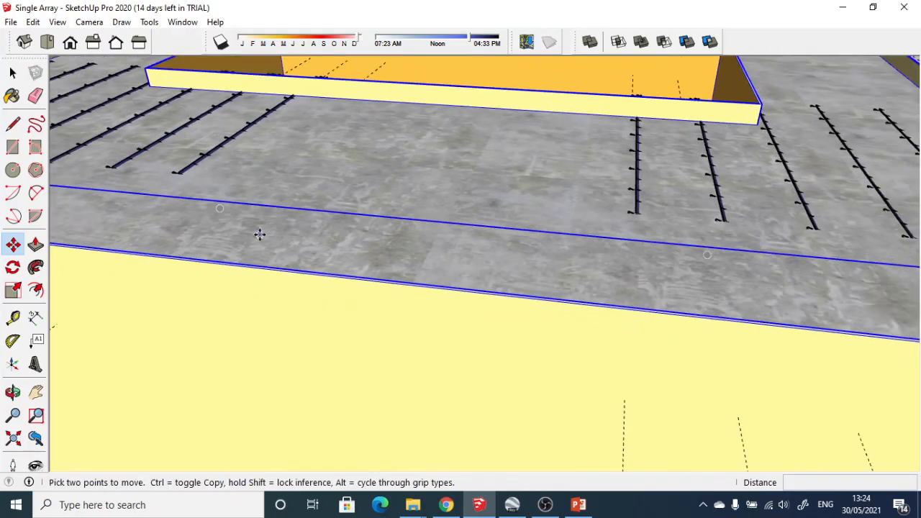
{"action": "key", "text": "ctrl+z"}
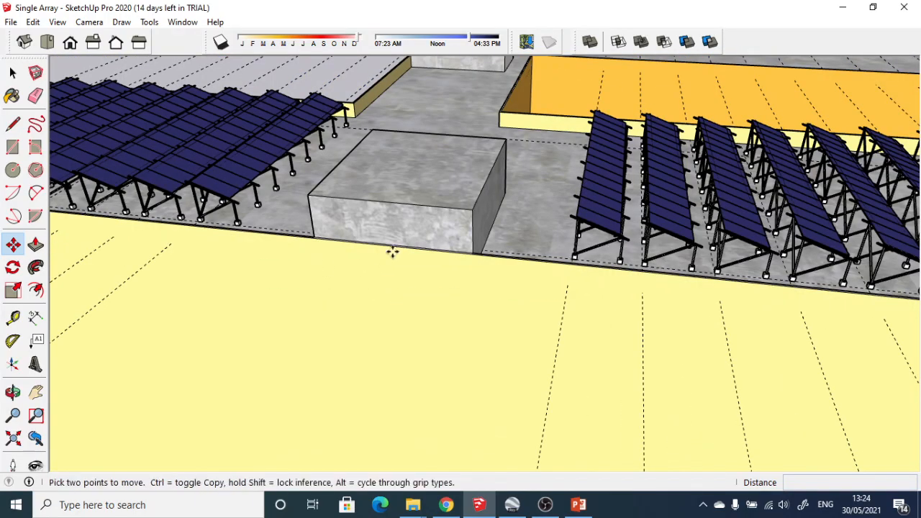
{"action": "left_click", "coordinate": [12, 72]}
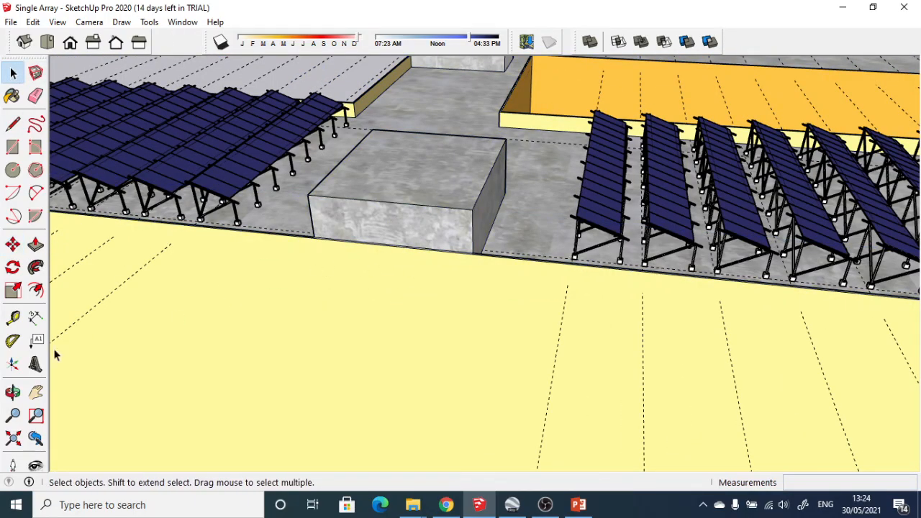
- Examine the new array rows up to the roof corner and compare both array groups from a low angle and from above
{"action": "left_click", "coordinate": [36, 392]}
{"action": "left_click_drag", "start_coordinate": [477, 229], "coordinate": [101, 180]}
{"action": "scroll", "coordinate": [317, 223], "scroll_direction": "down", "scroll_amount": 5}
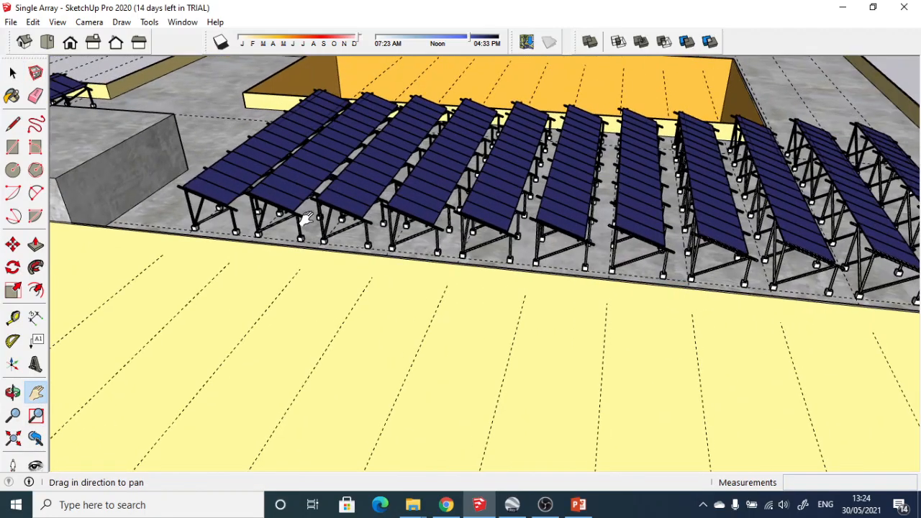
{"action": "left_click_drag", "start_coordinate": [598, 230], "coordinate": [444, 291]}
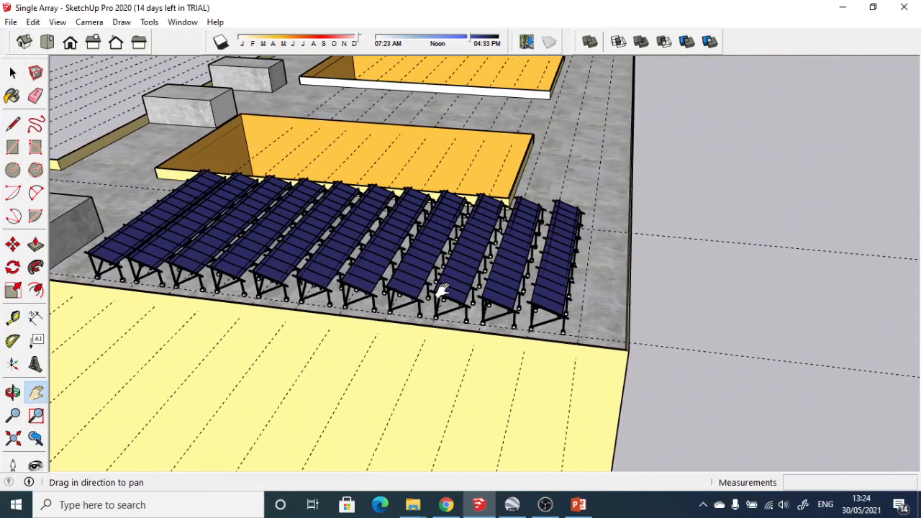
{"action": "scroll", "coordinate": [444, 291], "scroll_direction": "down", "scroll_amount": 1}
{"action": "scroll", "coordinate": [444, 291], "scroll_direction": "up", "scroll_amount": 1}
{"action": "middle_click_drag", "start_coordinate": [432, 281], "coordinate": [382, 263]}
{"action": "scroll", "coordinate": [297, 279], "scroll_direction": "down", "scroll_amount": 1}
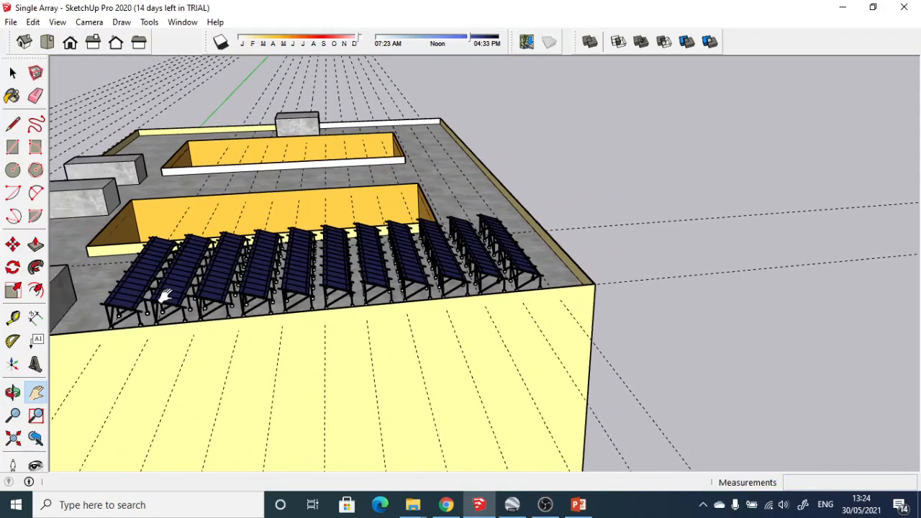
{"action": "left_click_drag", "start_coordinate": [330, 152], "coordinate": [671, 99]}
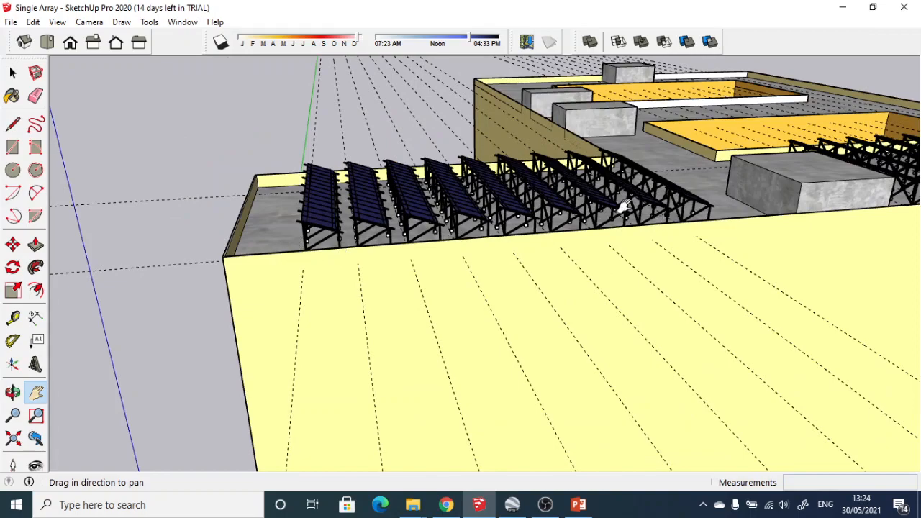
{"action": "left_click_drag", "start_coordinate": [668, 259], "coordinate": [415, 300]}
{"action": "scroll", "coordinate": [415, 300], "scroll_direction": "down", "scroll_amount": 2}
{"action": "middle_click_drag", "start_coordinate": [600, 278], "coordinate": [578, 424]}
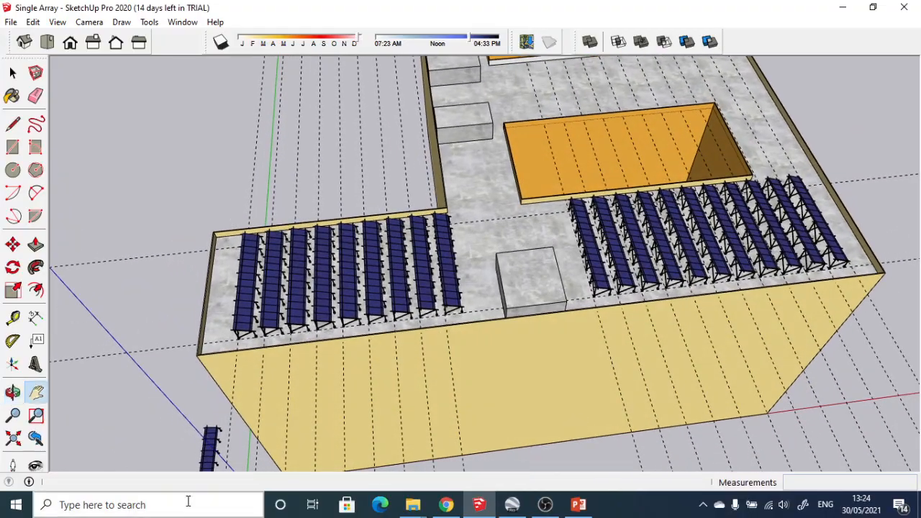
- Open Calculator, multiply 14 by 20, and close it to return to the roof model
{"action": "left_click", "coordinate": [124, 506]}
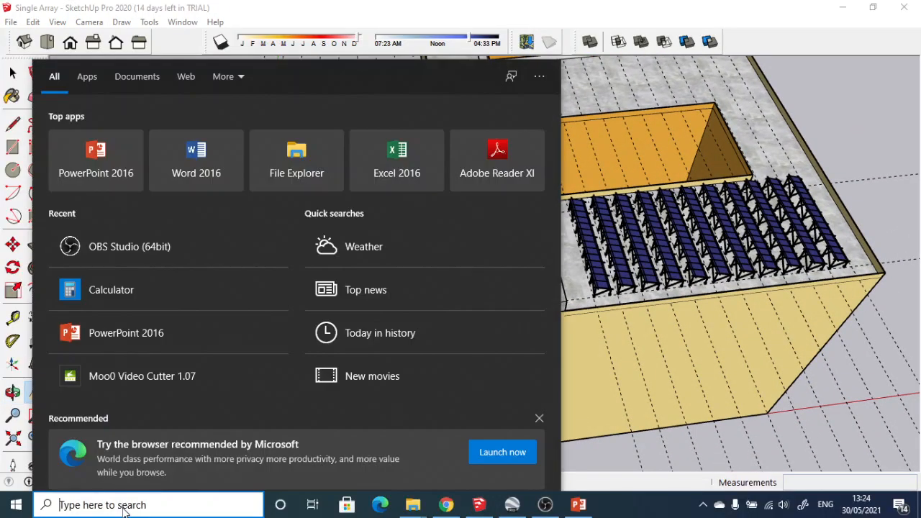
{"action": "type", "text": "cal"}
{"action": "key", "text": "Return"}
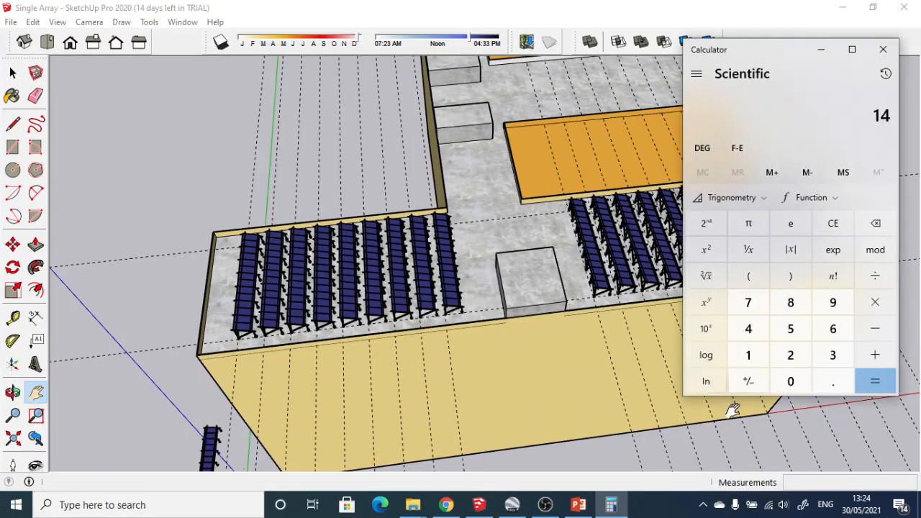
{"action": "type", "text": "*20"}
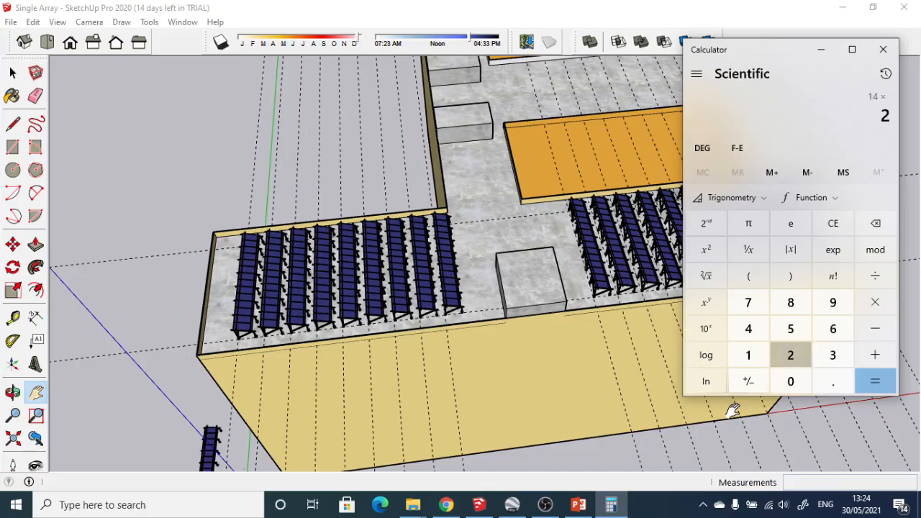
{"action": "key", "text": "Return"}
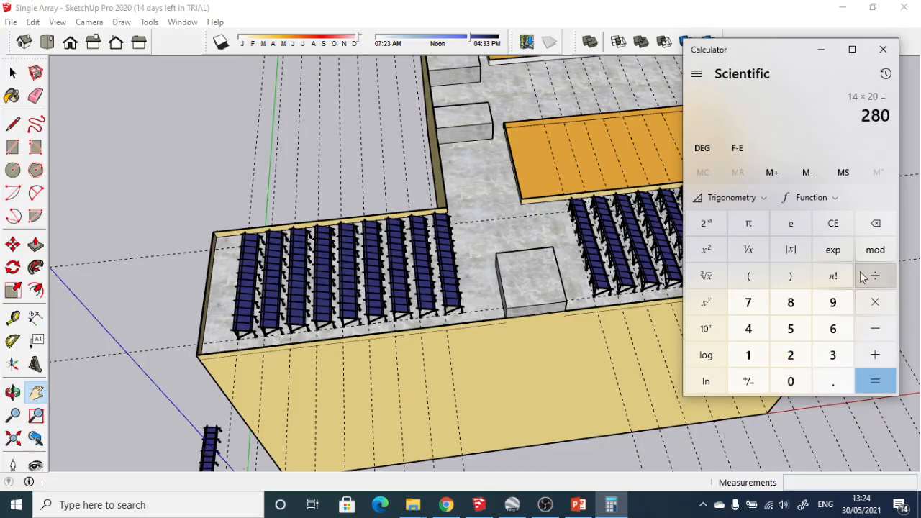
{"action": "left_click", "coordinate": [884, 49]}
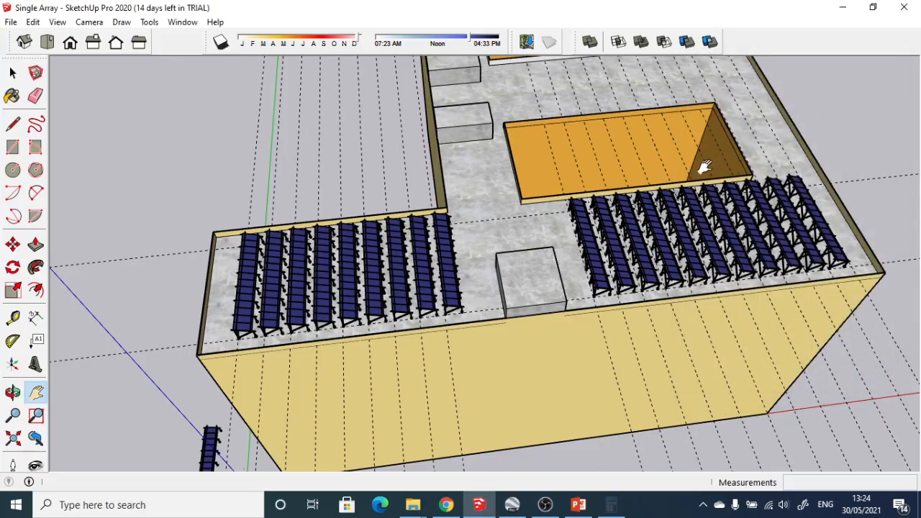
- Examine both array groups and the row spacing from the far corner of the building, close up and with the whole roof in view
{"action": "left_click_drag", "start_coordinate": [828, 168], "coordinate": [612, 210]}
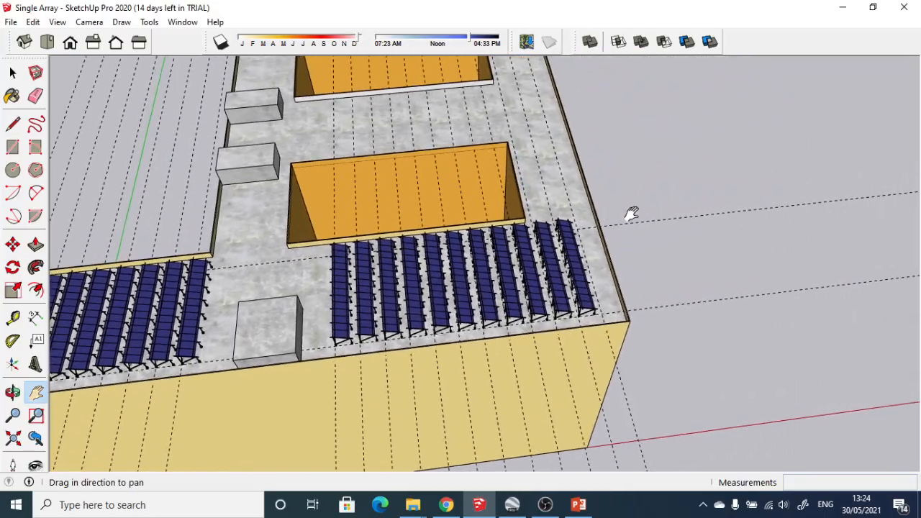
{"action": "middle_click_drag", "start_coordinate": [631, 211], "coordinate": [417, 241]}
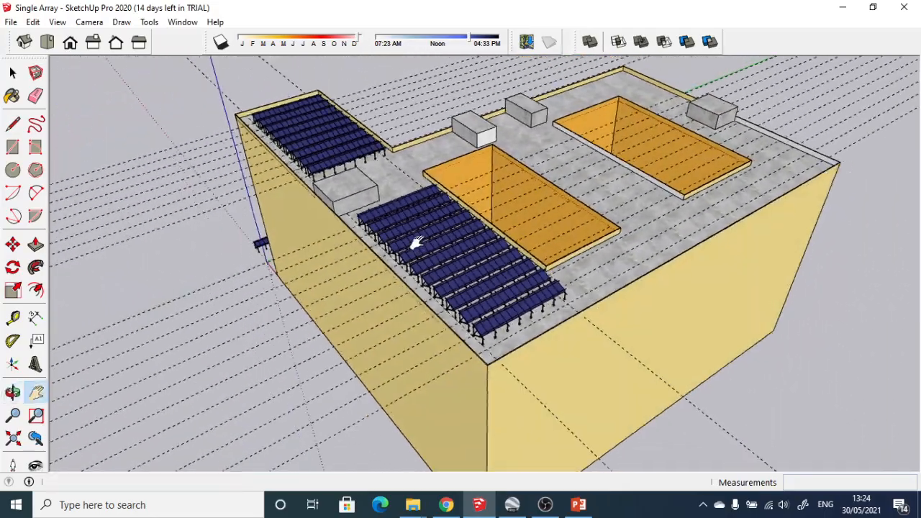
{"action": "scroll", "coordinate": [422, 261], "scroll_direction": "up", "scroll_amount": 6}
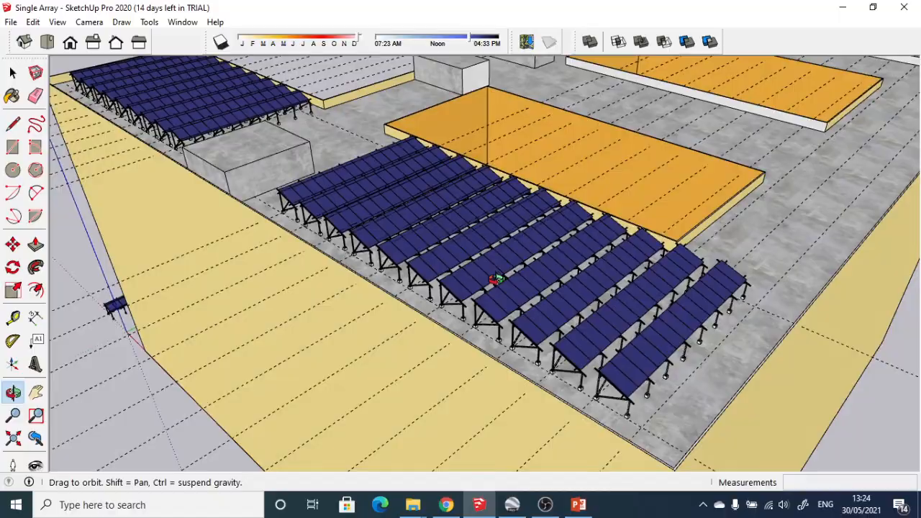
{"action": "middle_click_drag", "start_coordinate": [495, 280], "coordinate": [444, 307]}
{"action": "scroll", "coordinate": [446, 306], "scroll_direction": "down", "scroll_amount": 3}
{"action": "scroll", "coordinate": [679, 330], "scroll_direction": "up", "scroll_amount": 3}
{"action": "scroll", "coordinate": [771, 333], "scroll_direction": "down", "scroll_amount": 3}
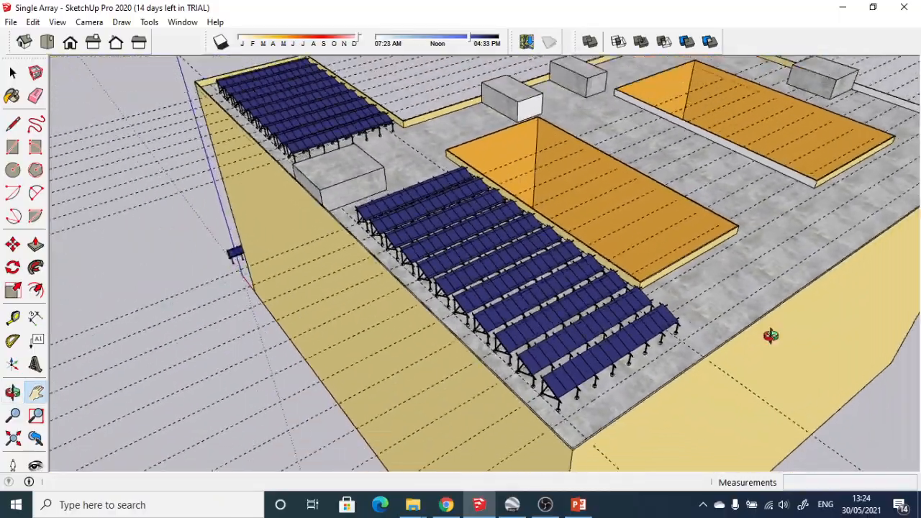
{"action": "middle_click_drag", "start_coordinate": [771, 333], "coordinate": [806, 394]}
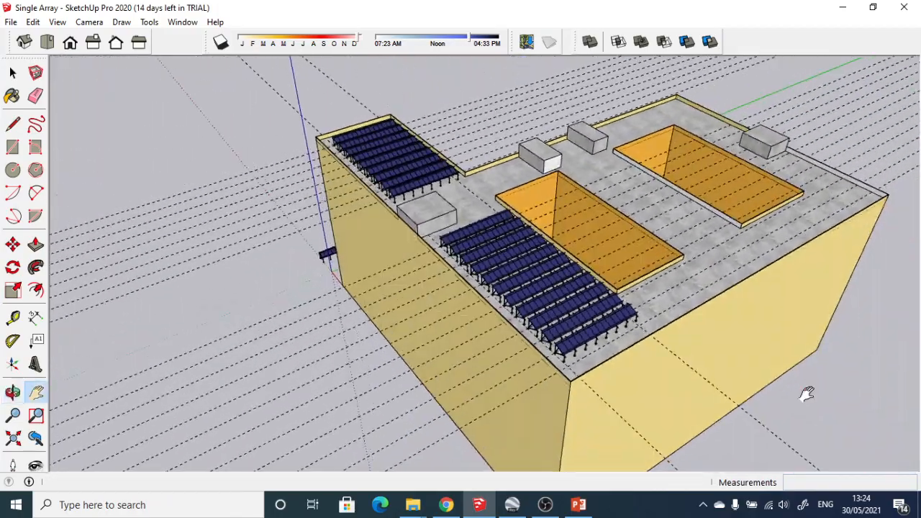
{"action": "scroll", "coordinate": [648, 303], "scroll_direction": "up", "scroll_amount": 3}
{"action": "left_click_drag", "start_coordinate": [360, 208], "coordinate": [491, 259]}
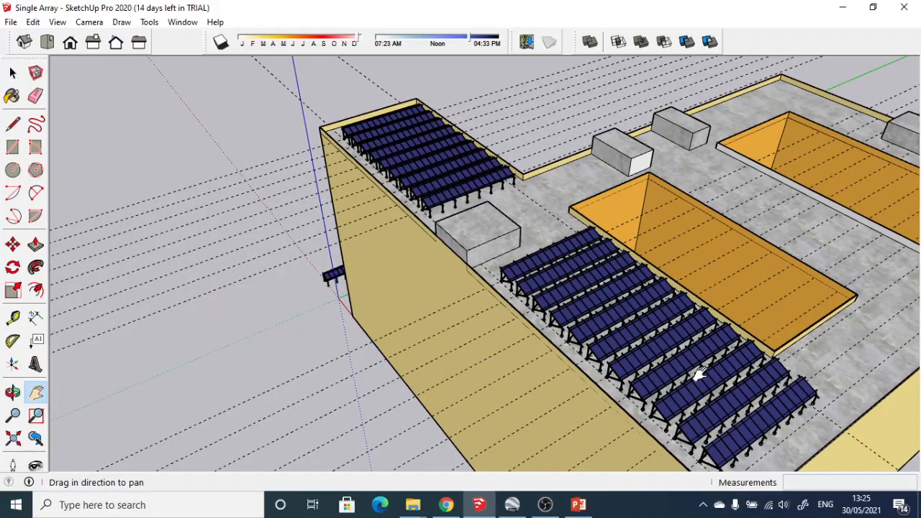
{"action": "left_click_drag", "start_coordinate": [454, 346], "coordinate": [313, 315]}
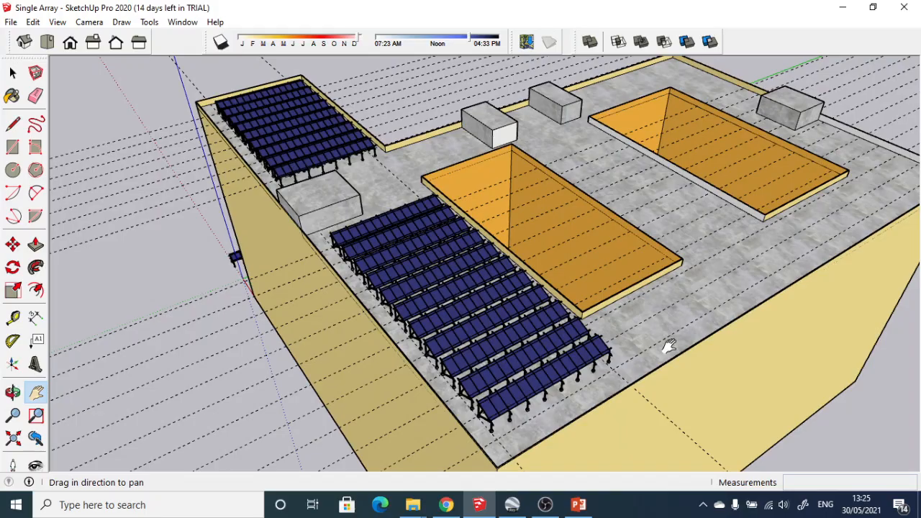
{"action": "left_click_drag", "start_coordinate": [594, 321], "coordinate": [444, 309]}
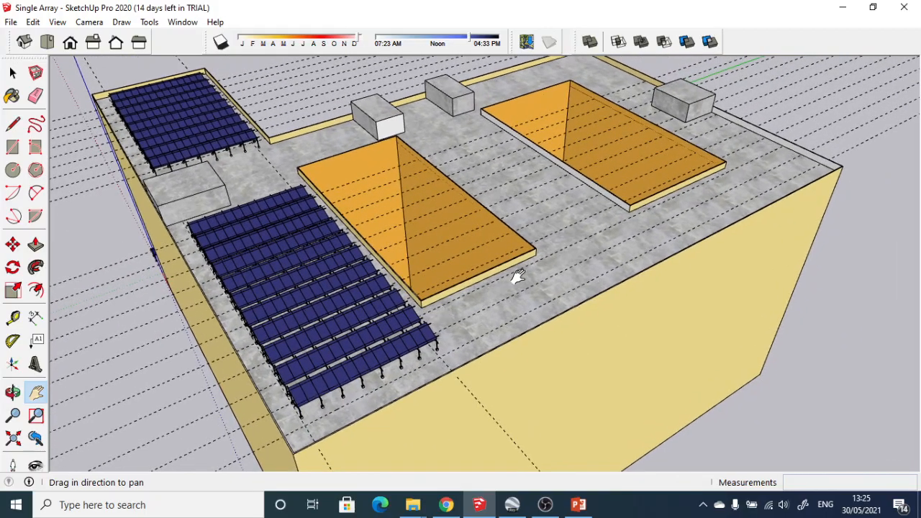
- Examine the free roof area with guide lines around the two large openings and along the side edge for further rows
{"action": "scroll", "coordinate": [518, 276], "scroll_direction": "up", "scroll_amount": 3}
{"action": "scroll", "coordinate": [518, 276], "scroll_direction": "down", "scroll_amount": 1}
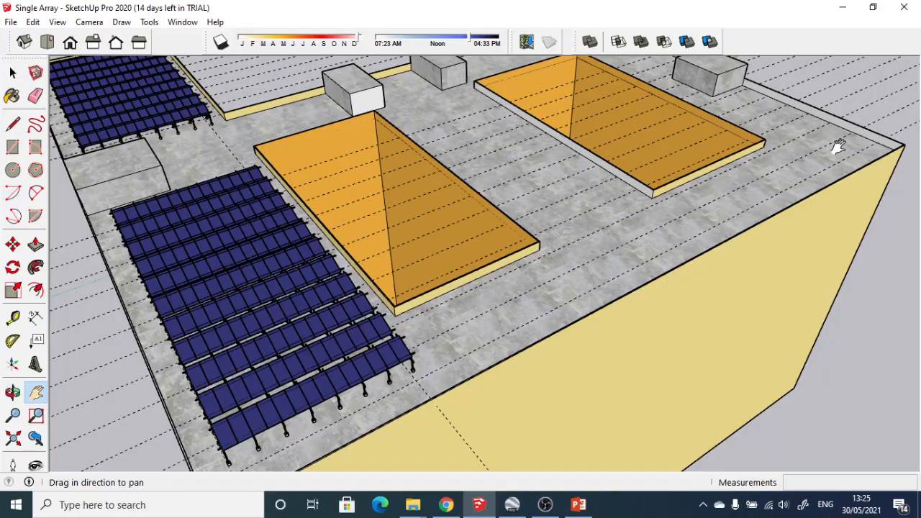
{"action": "scroll", "coordinate": [598, 245], "scroll_direction": "down", "scroll_amount": 3}
{"action": "scroll", "coordinate": [579, 330], "scroll_direction": "up", "scroll_amount": 3}
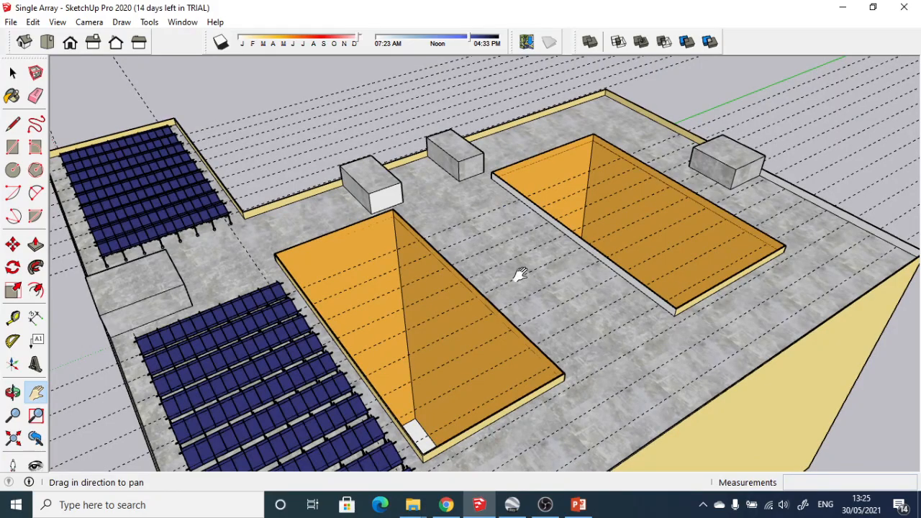
{"action": "left_click_drag", "start_coordinate": [642, 384], "coordinate": [416, 327]}
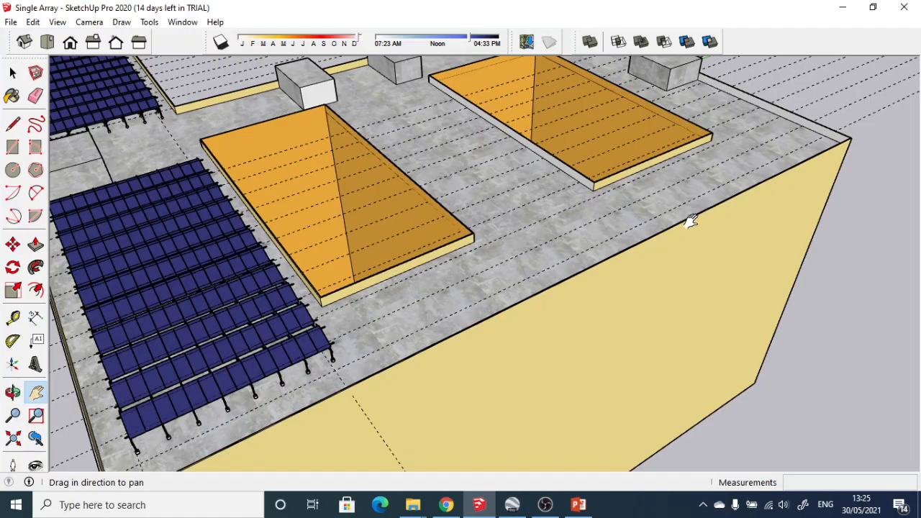
{"action": "left_click_drag", "start_coordinate": [464, 298], "coordinate": [466, 278]}
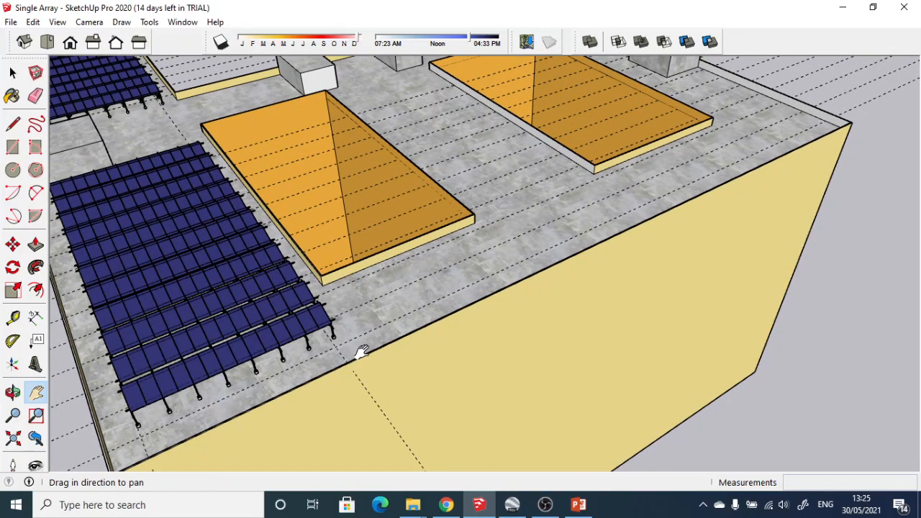
{"action": "left_click_drag", "start_coordinate": [428, 308], "coordinate": [562, 331]}
{"action": "scroll", "coordinate": [519, 295], "scroll_direction": "down", "scroll_amount": 2}
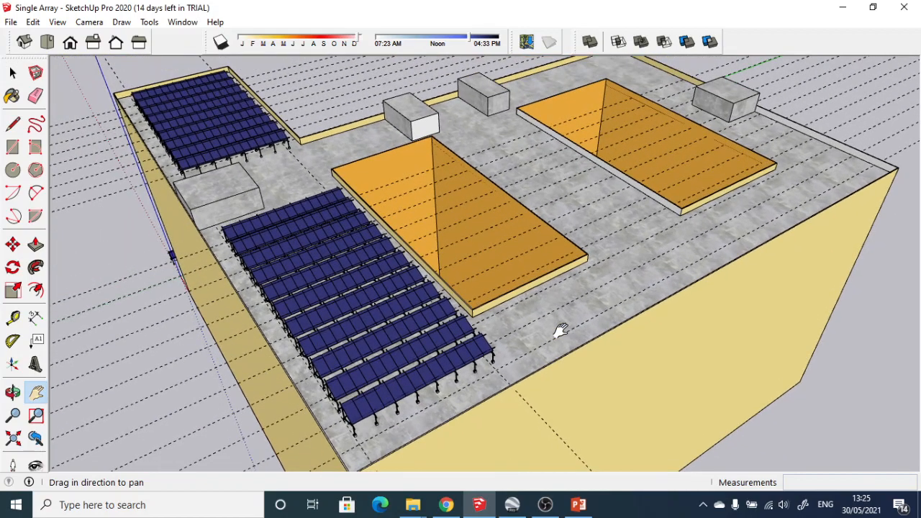